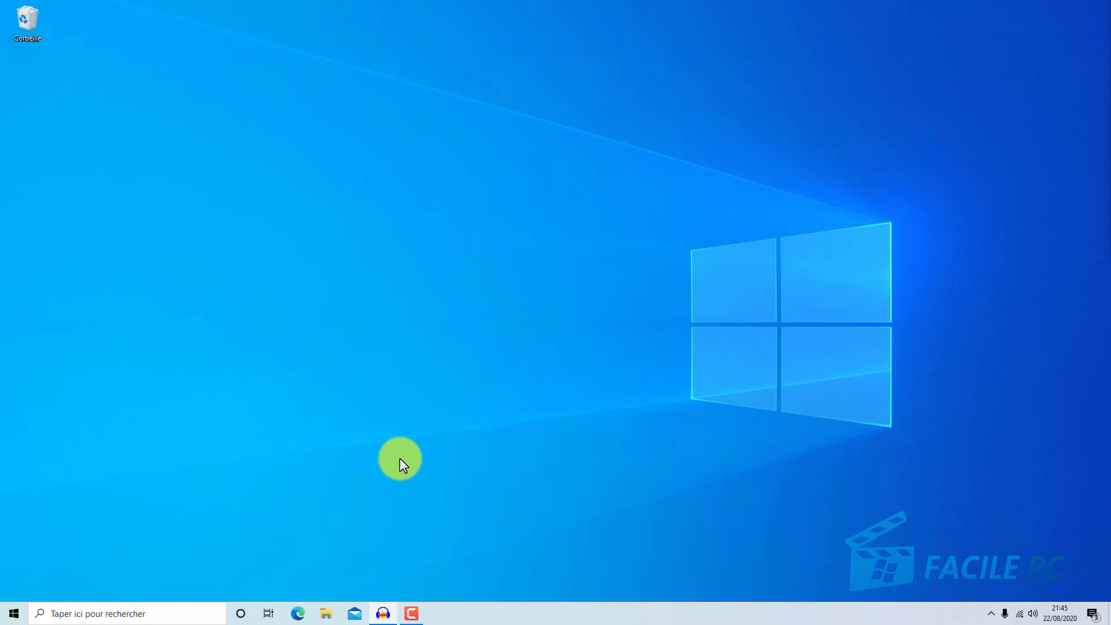
- Locate the Votre téléphone app in the list of installed apps, and open Microsoft Store
{"action": "left_click", "coordinate": [13, 613]}
{"action": "scroll", "coordinate": [92, 528], "scroll_direction": "down", "scroll_amount": 5}
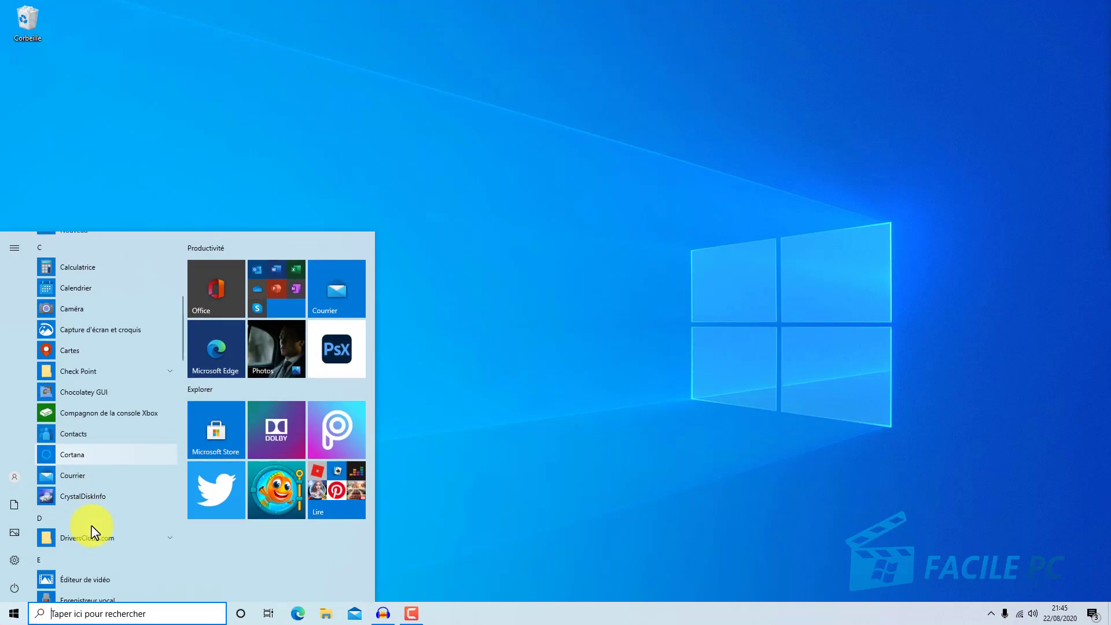
{"action": "scroll", "coordinate": [92, 528], "scroll_direction": "down", "scroll_amount": 15}
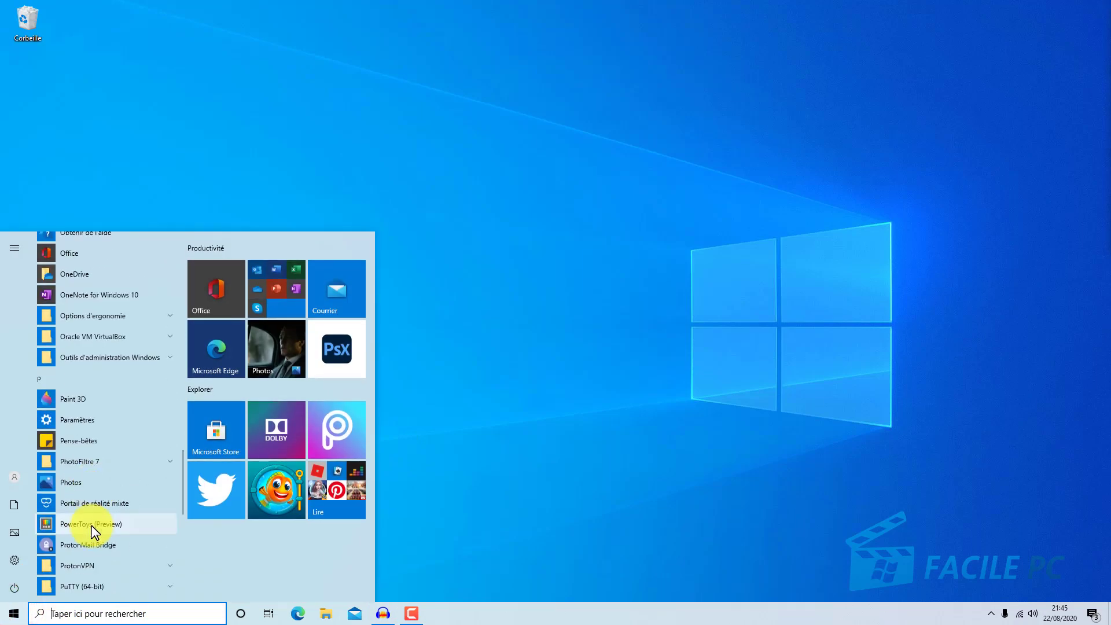
{"action": "scroll", "coordinate": [92, 529], "scroll_direction": "down", "scroll_amount": 10}
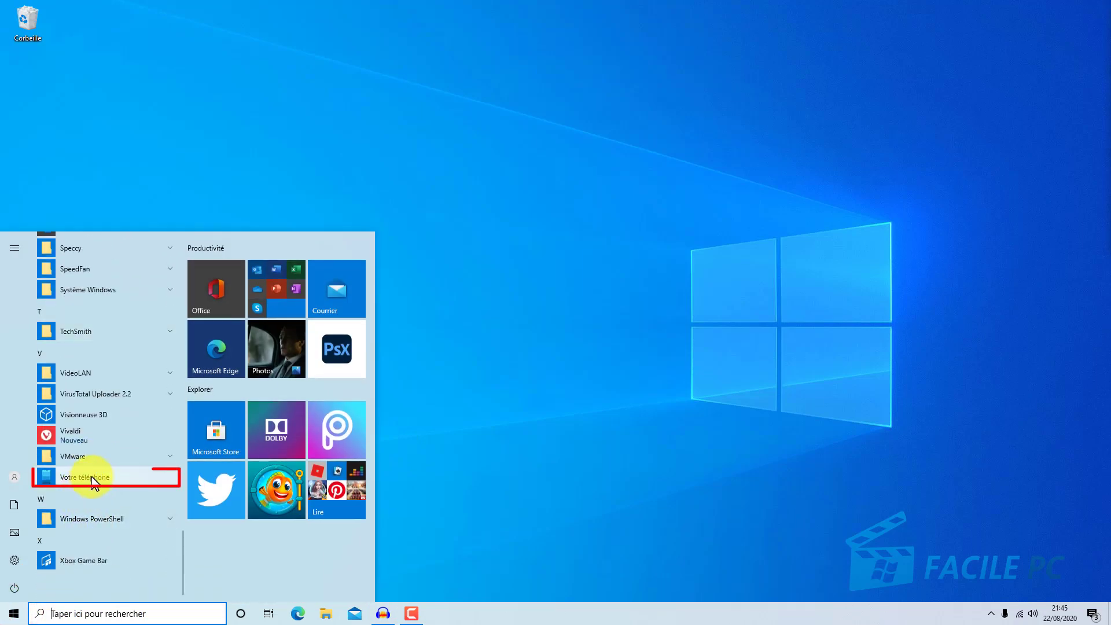
{"action": "scroll", "coordinate": [92, 480], "scroll_direction": "up", "scroll_amount": 10}
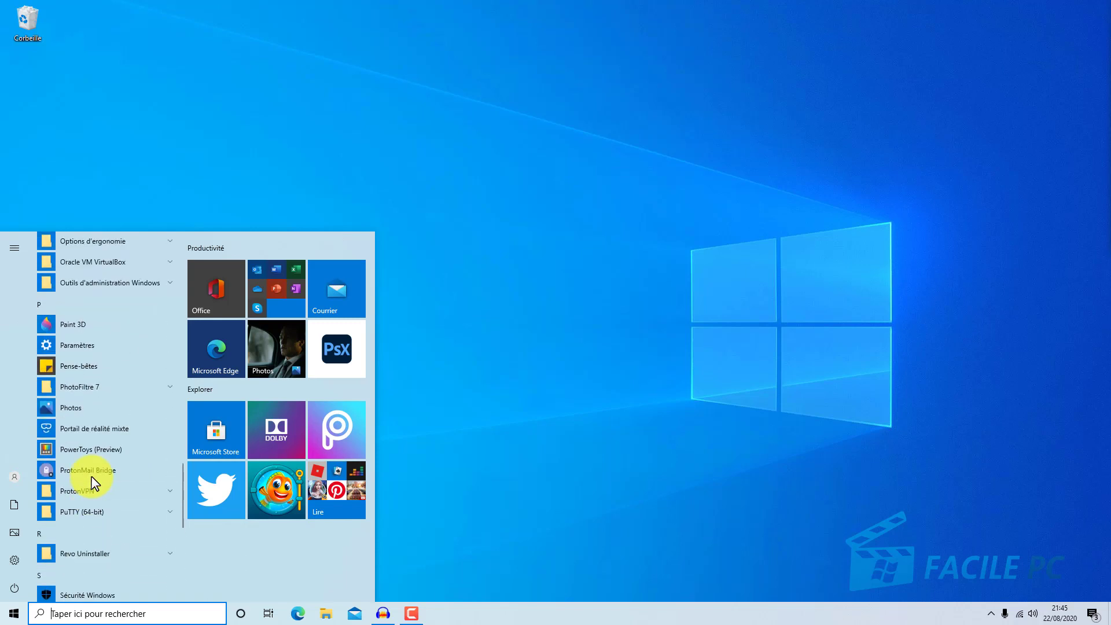
{"action": "scroll", "coordinate": [93, 480], "scroll_direction": "up", "scroll_amount": 3}
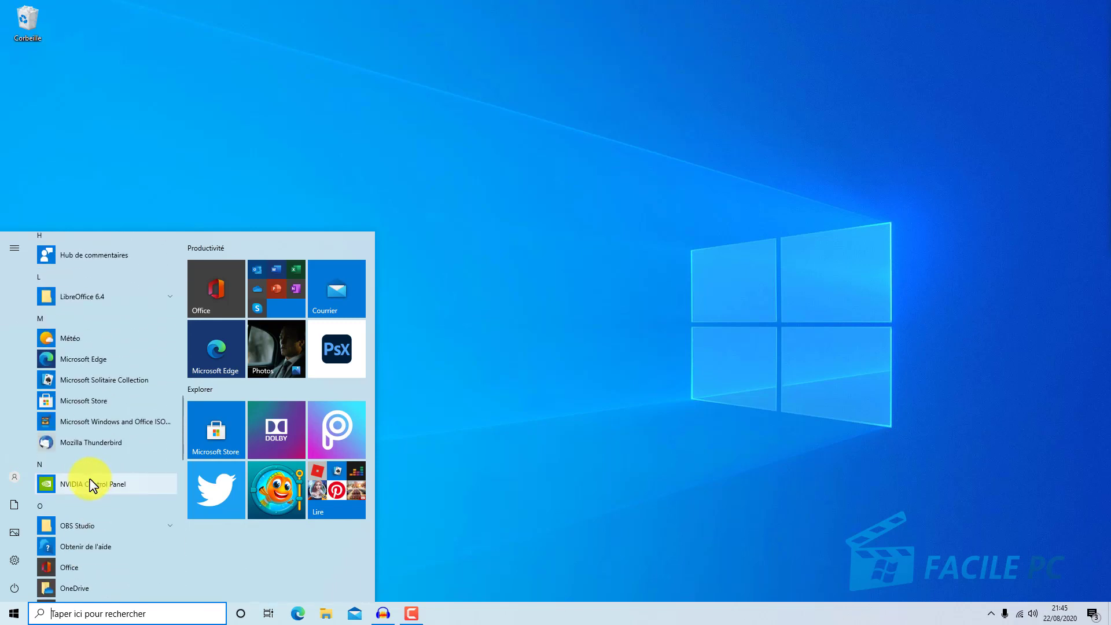
{"action": "left_click", "coordinate": [100, 402]}
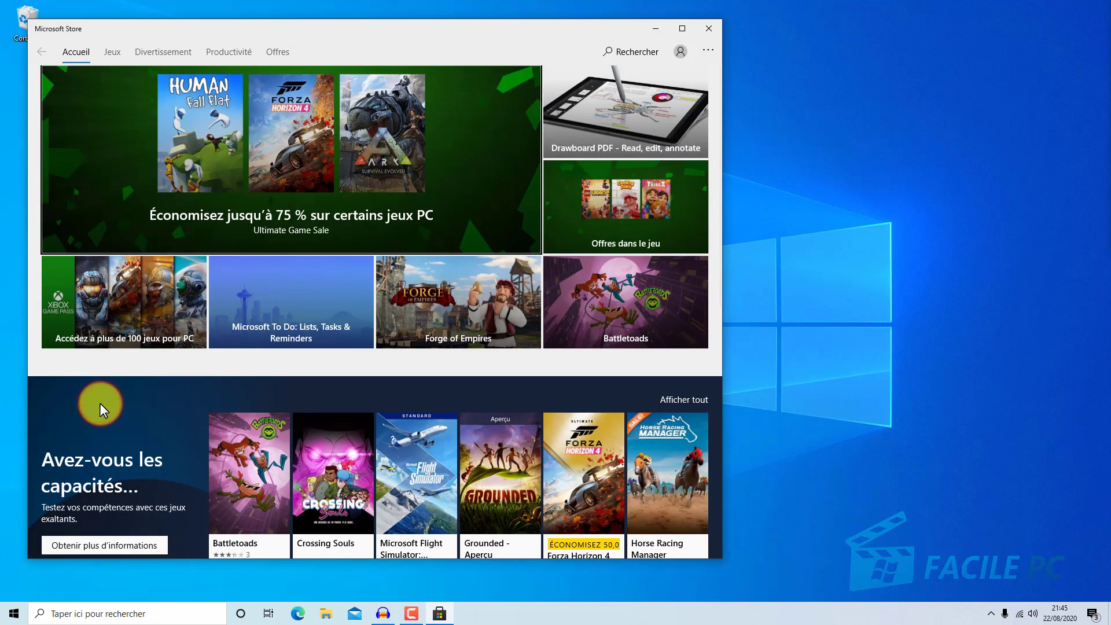
- Get the available app updates under Téléchargements et mises à jour, and close Microsoft Store
{"action": "left_click", "coordinate": [705, 51]}
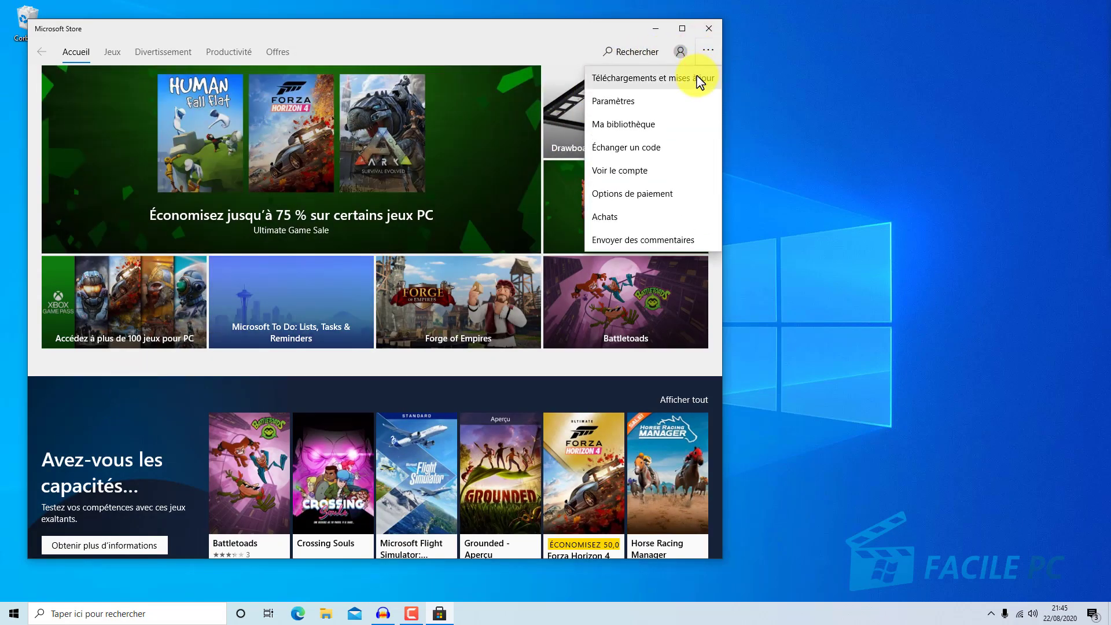
{"action": "left_click", "coordinate": [697, 78]}
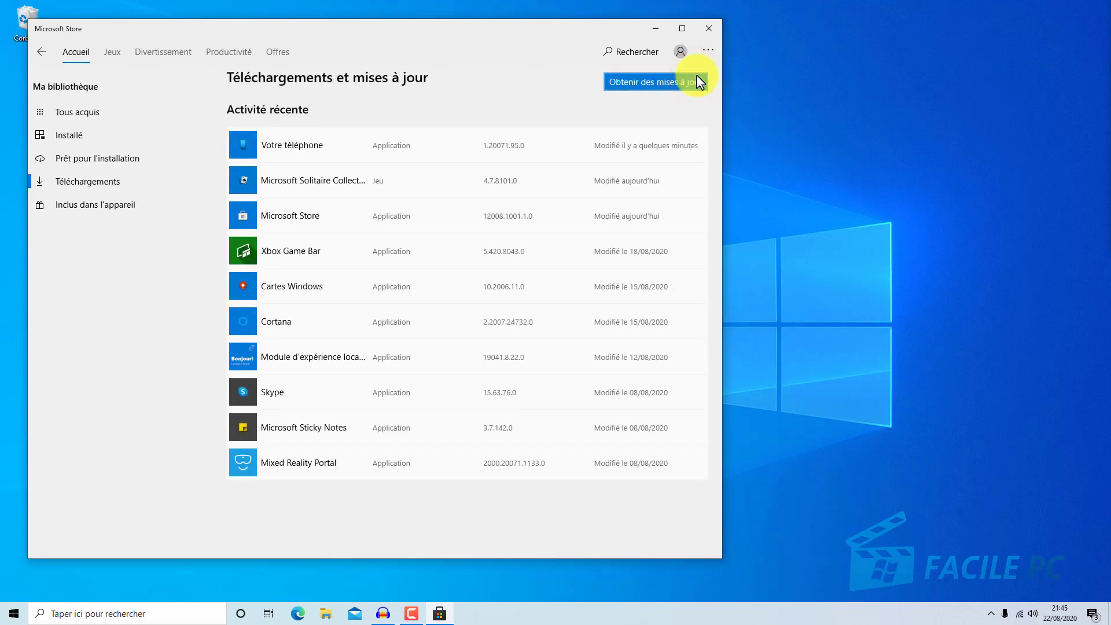
{"action": "left_click", "coordinate": [687, 84]}
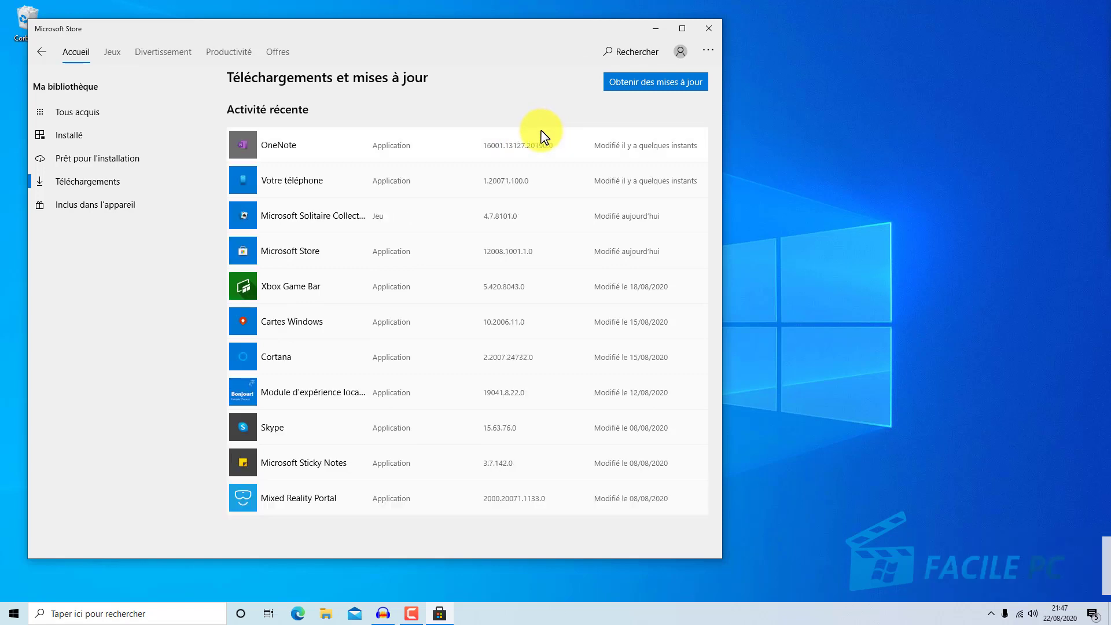
{"action": "left_click", "coordinate": [713, 30]}
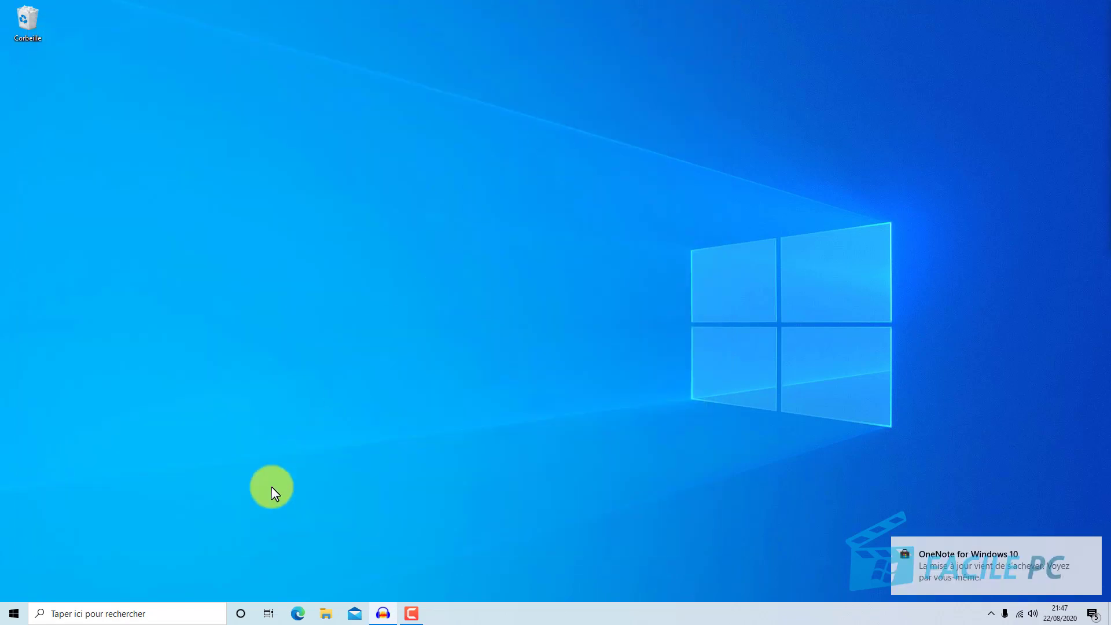
- Launch the Votre téléphone app from the list of installed apps
{"action": "left_click", "coordinate": [10, 613]}
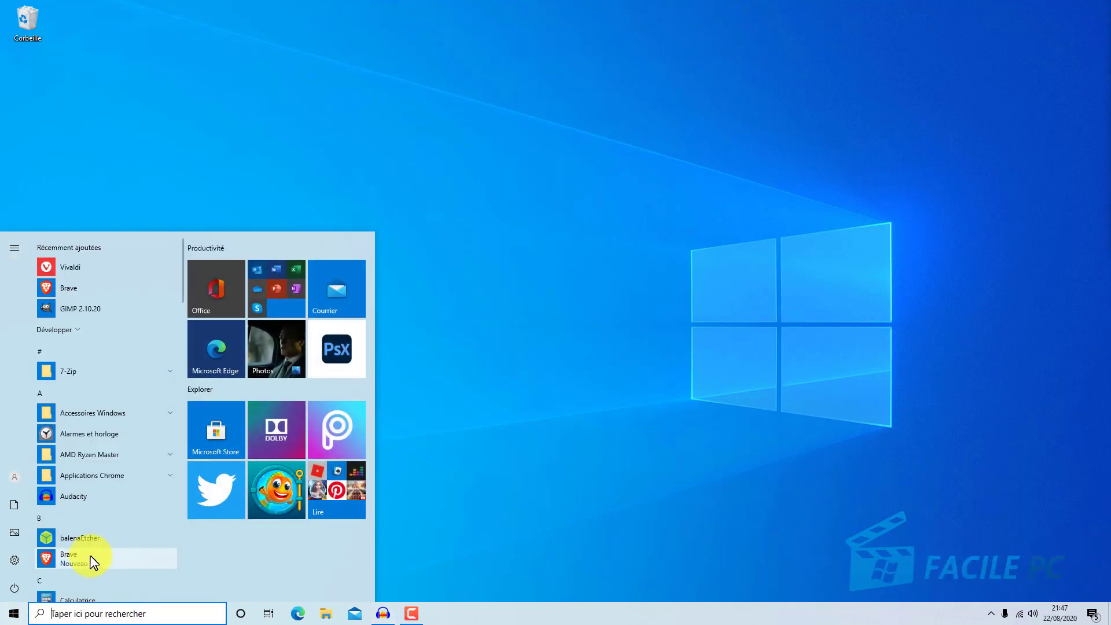
{"action": "scroll", "coordinate": [87, 558], "scroll_direction": "down", "scroll_amount": 6}
{"action": "scroll", "coordinate": [91, 562], "scroll_direction": "down", "scroll_amount": 8}
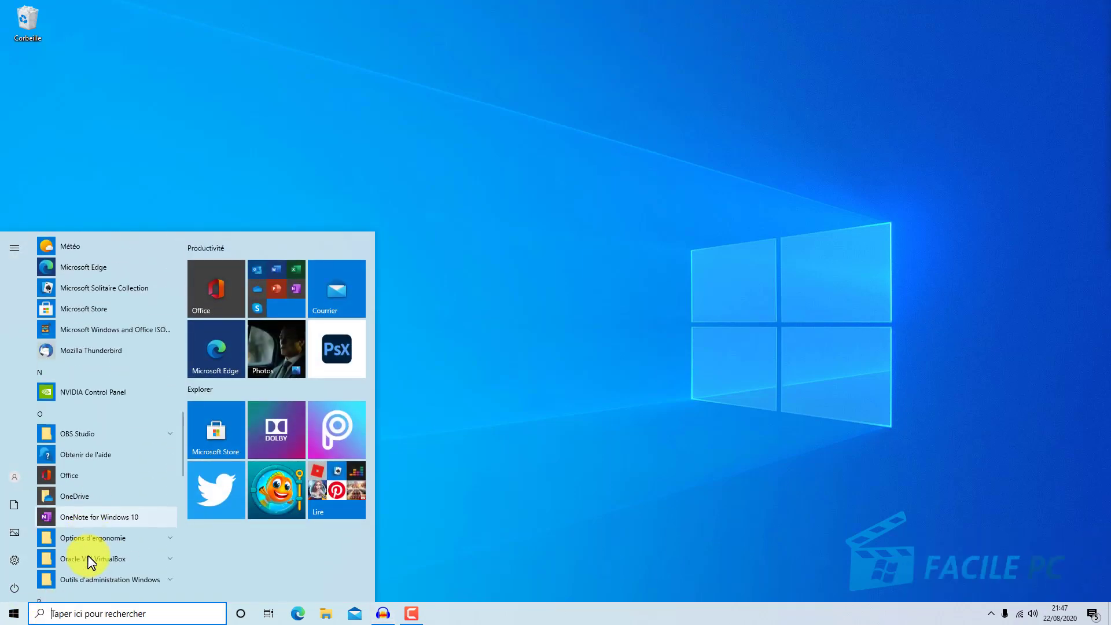
{"action": "scroll", "coordinate": [89, 560], "scroll_direction": "down", "scroll_amount": 8}
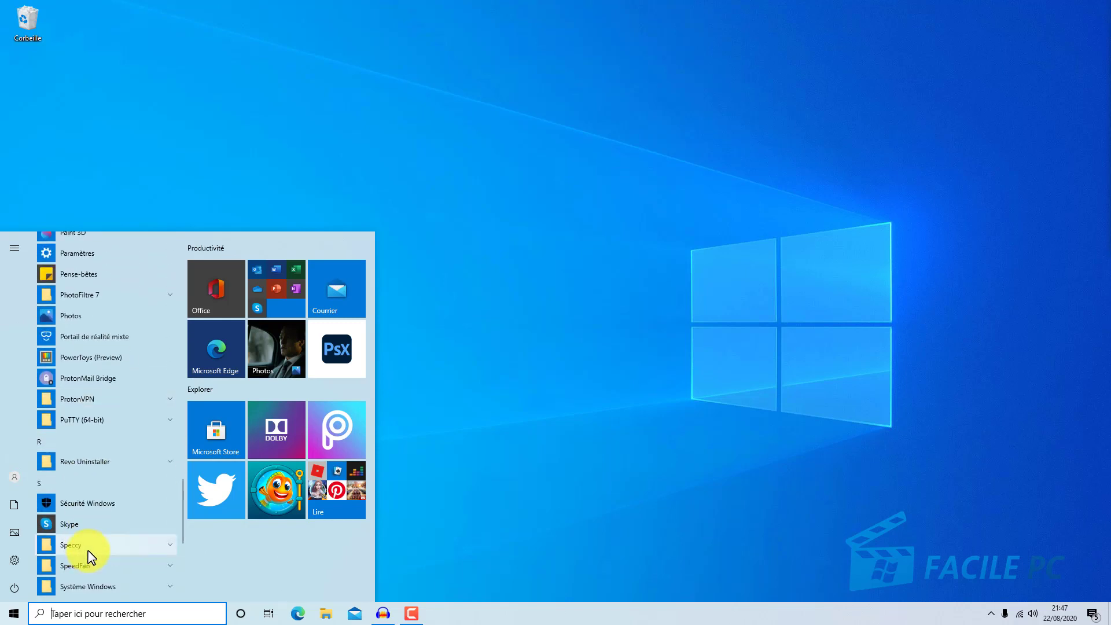
{"action": "left_click", "coordinate": [87, 498]}
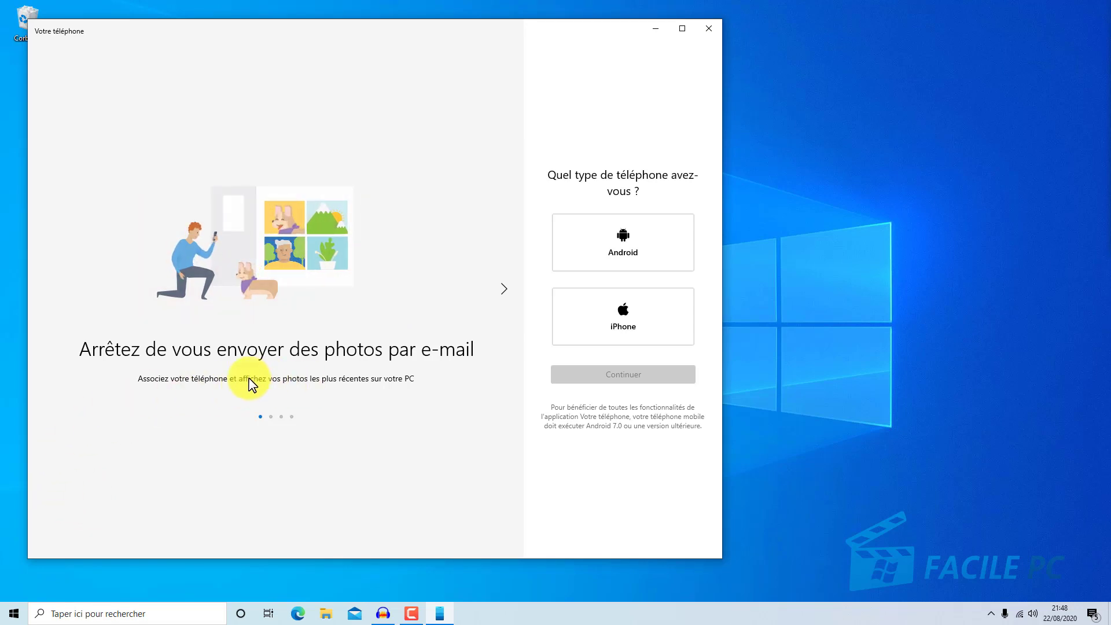
- Browse the introduction slides, choose Android as the phone type and continue the setup
{"action": "left_click", "coordinate": [501, 292]}
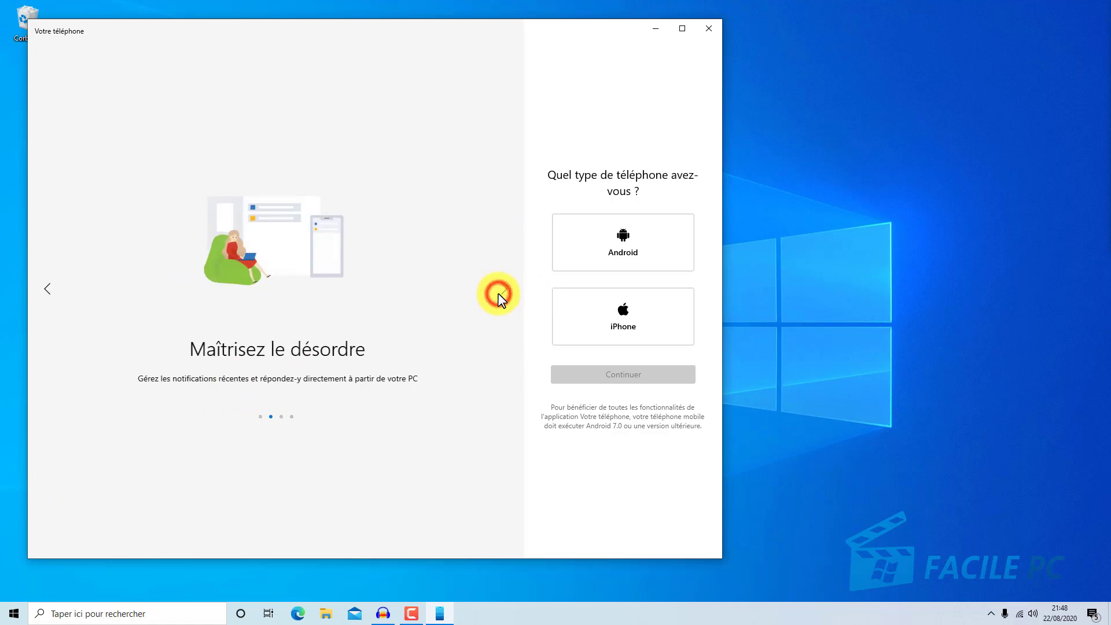
{"action": "left_click", "coordinate": [499, 296]}
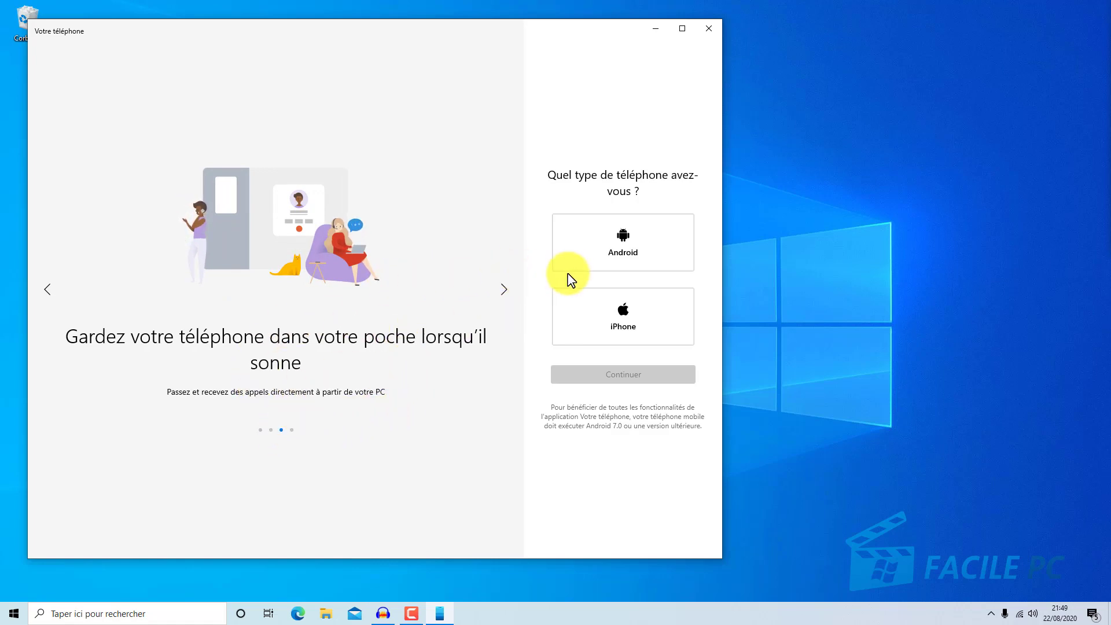
{"action": "left_click", "coordinate": [602, 250]}
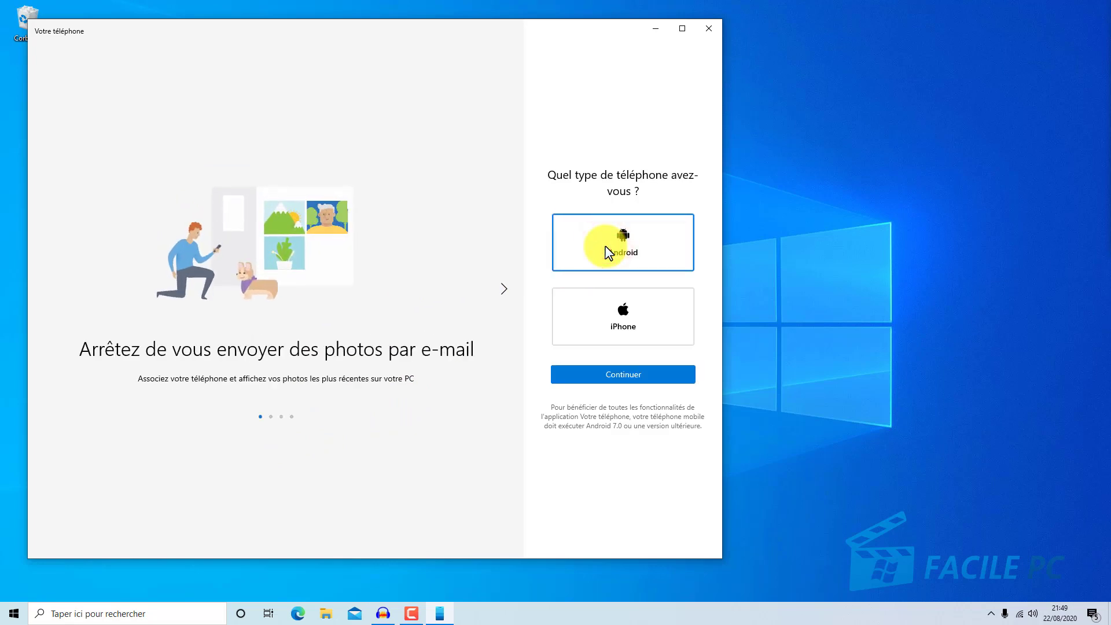
{"action": "left_click", "coordinate": [639, 373]}
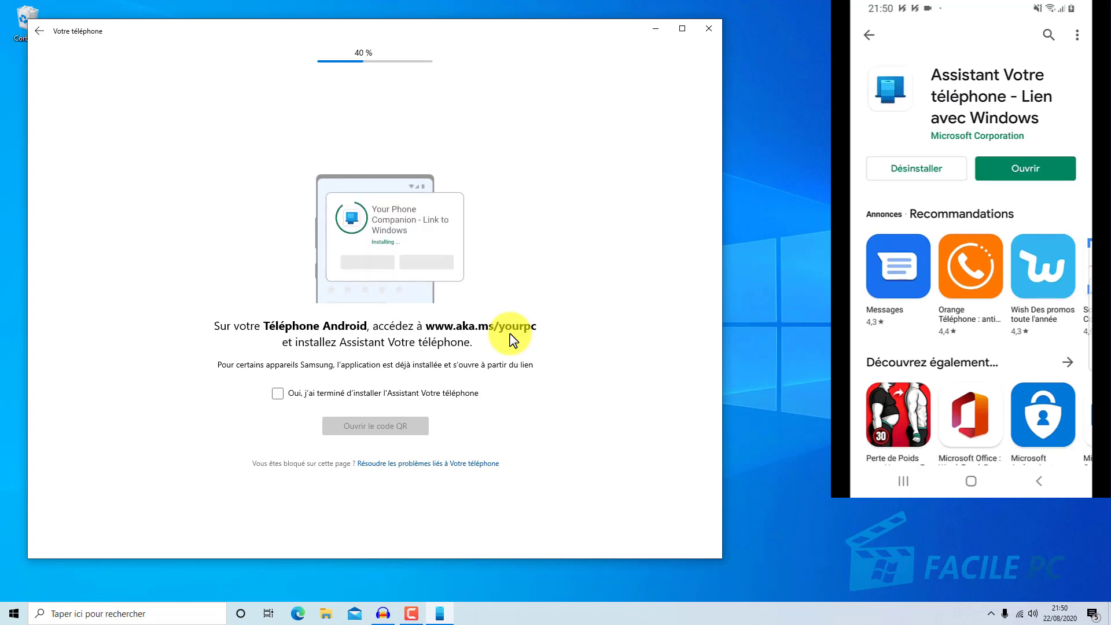
- Confirm that Assistant Votre téléphone is installed, display the QR code for linking the phone and finish the code dialog
{"action": "left_click", "coordinate": [278, 393]}
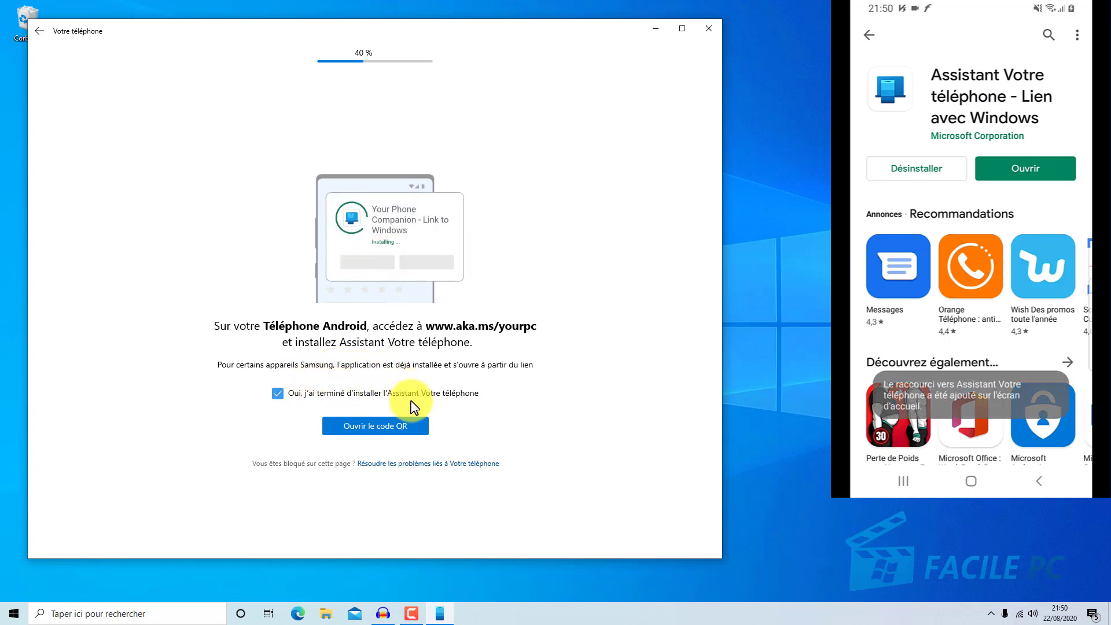
{"action": "left_click", "coordinate": [363, 426]}
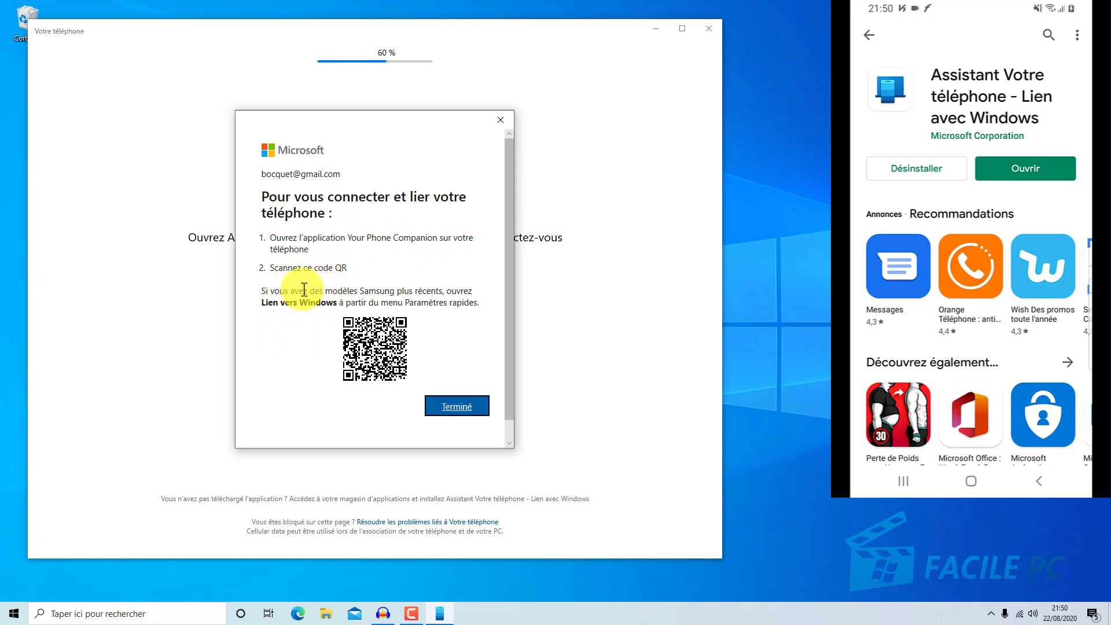
{"action": "left_click", "coordinate": [467, 412]}
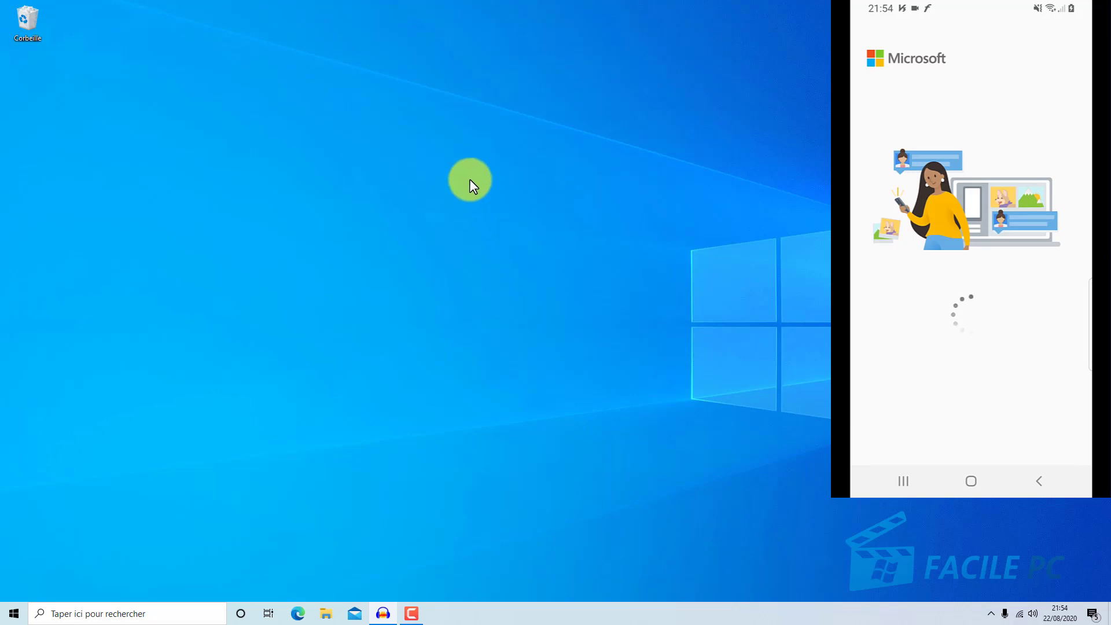
- Reopen the Votre téléphone app from the list of installed apps
{"action": "left_click", "coordinate": [14, 612]}
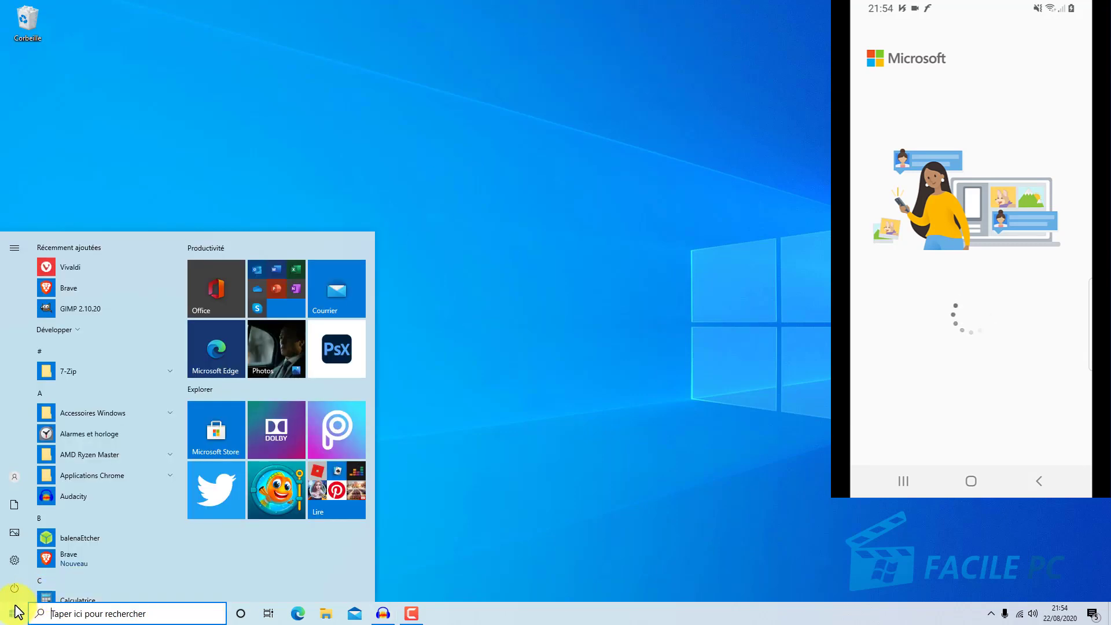
{"action": "scroll", "coordinate": [78, 561], "scroll_direction": "down", "scroll_amount": 15}
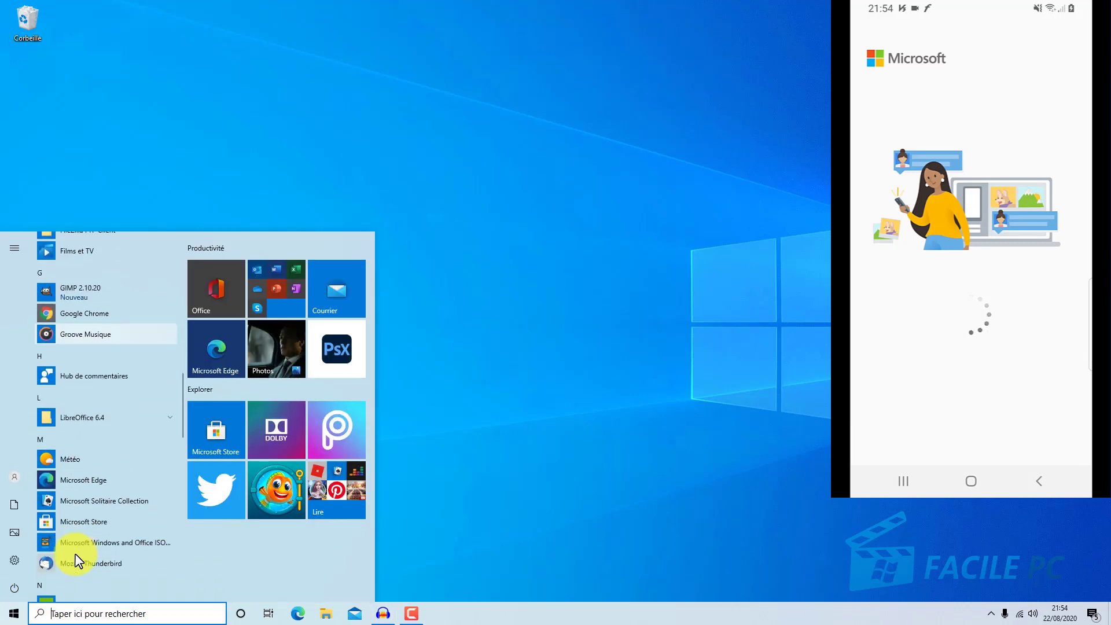
{"action": "scroll", "coordinate": [79, 562], "scroll_direction": "down", "scroll_amount": 15}
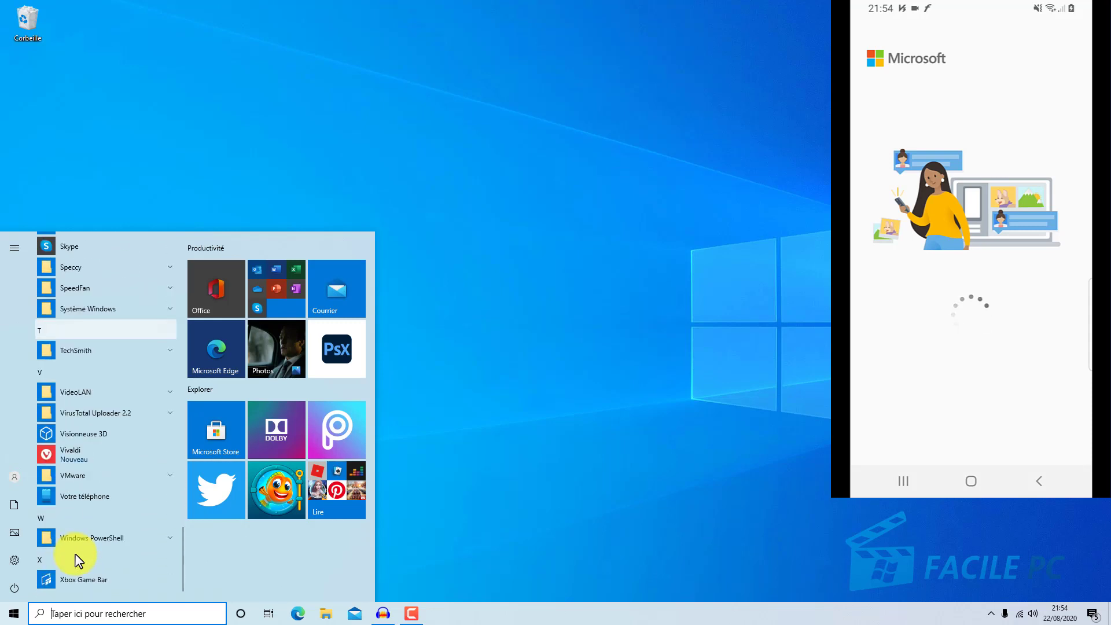
{"action": "scroll", "coordinate": [79, 560], "scroll_direction": "down", "scroll_amount": 1}
{"action": "left_click", "coordinate": [82, 478]}
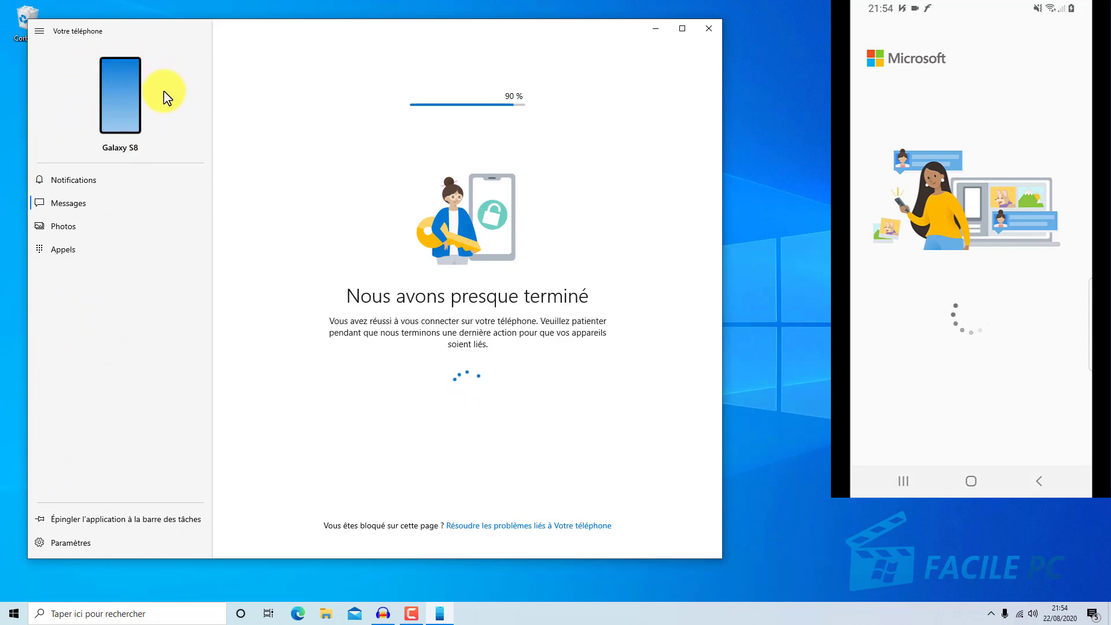
- Turn off matching the app background to the phone's wallpaper in Paramètres, and accept pinning the app to the taskbar
{"action": "left_click", "coordinate": [77, 542]}
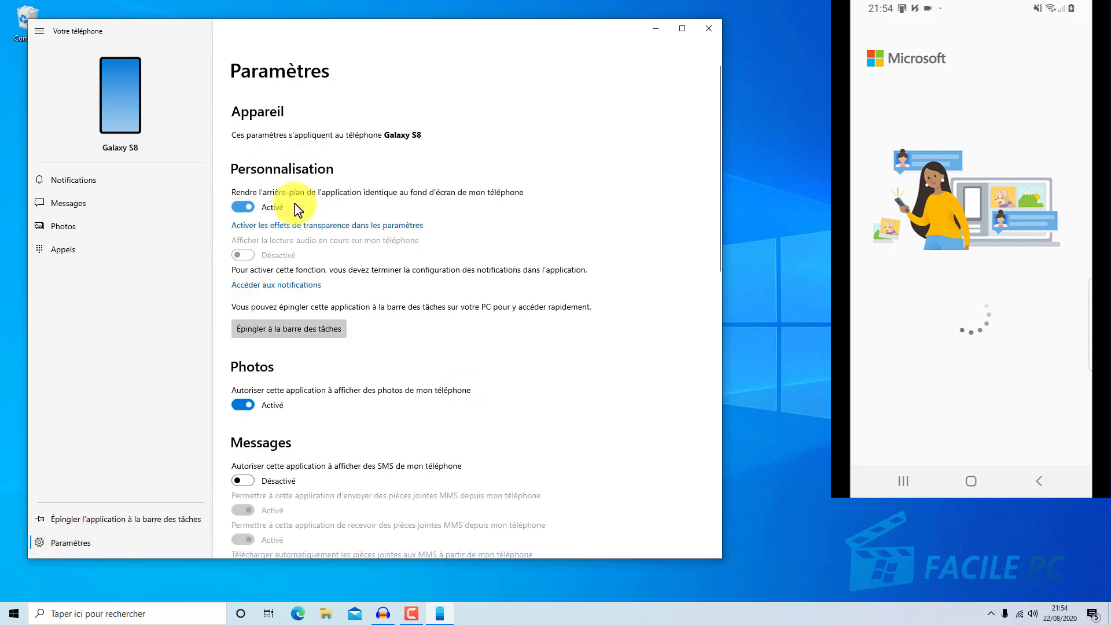
{"action": "left_click", "coordinate": [238, 207]}
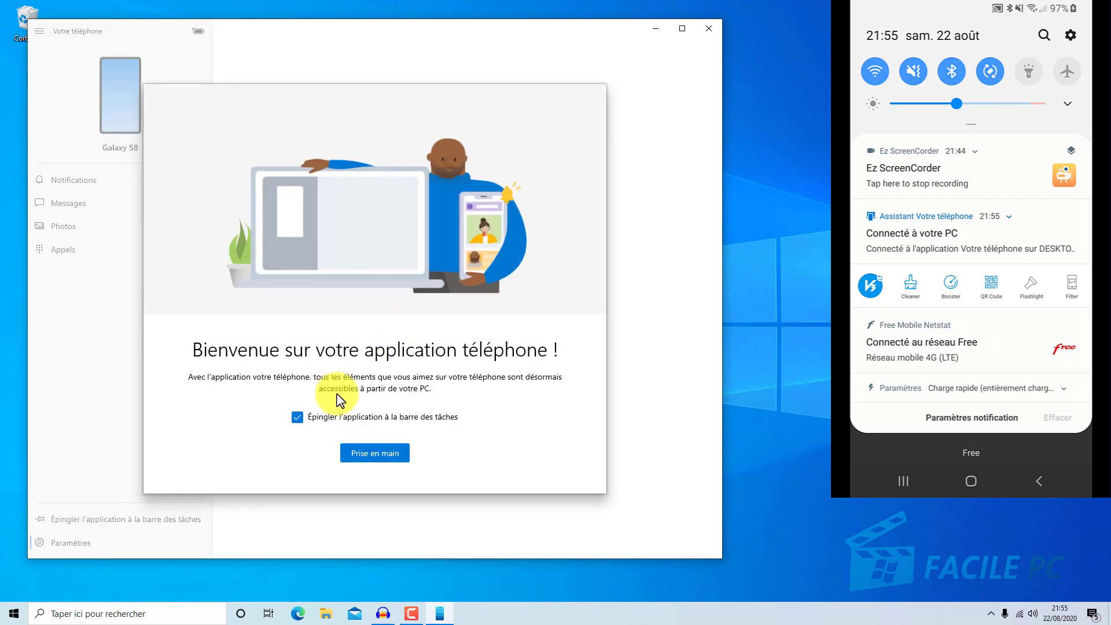
{"action": "left_click", "coordinate": [359, 455]}
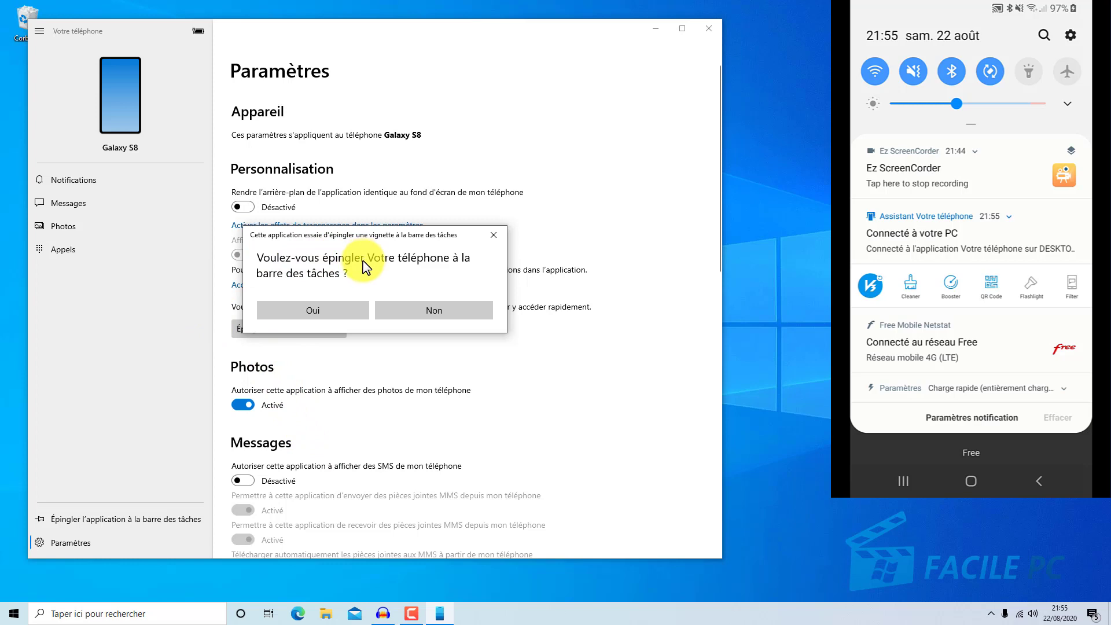
{"action": "left_click", "coordinate": [297, 315]}
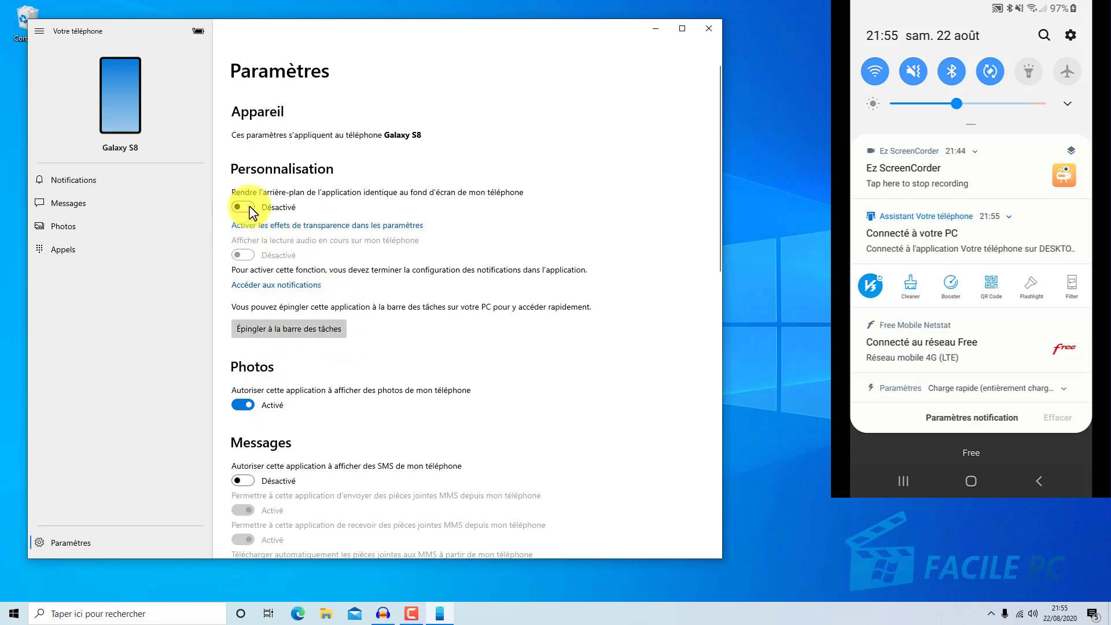
- Enable the settings for showing the phone's SMS, displaying its notifications, and making and managing its calls
{"action": "scroll", "coordinate": [285, 327], "scroll_direction": "down", "scroll_amount": 3}
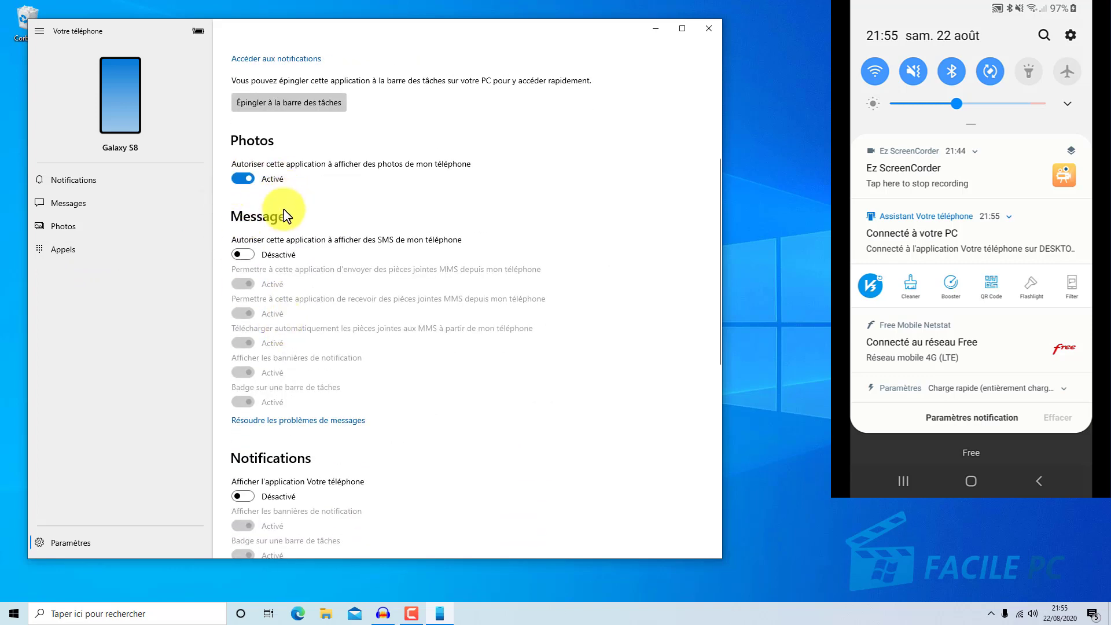
{"action": "left_click", "coordinate": [243, 257]}
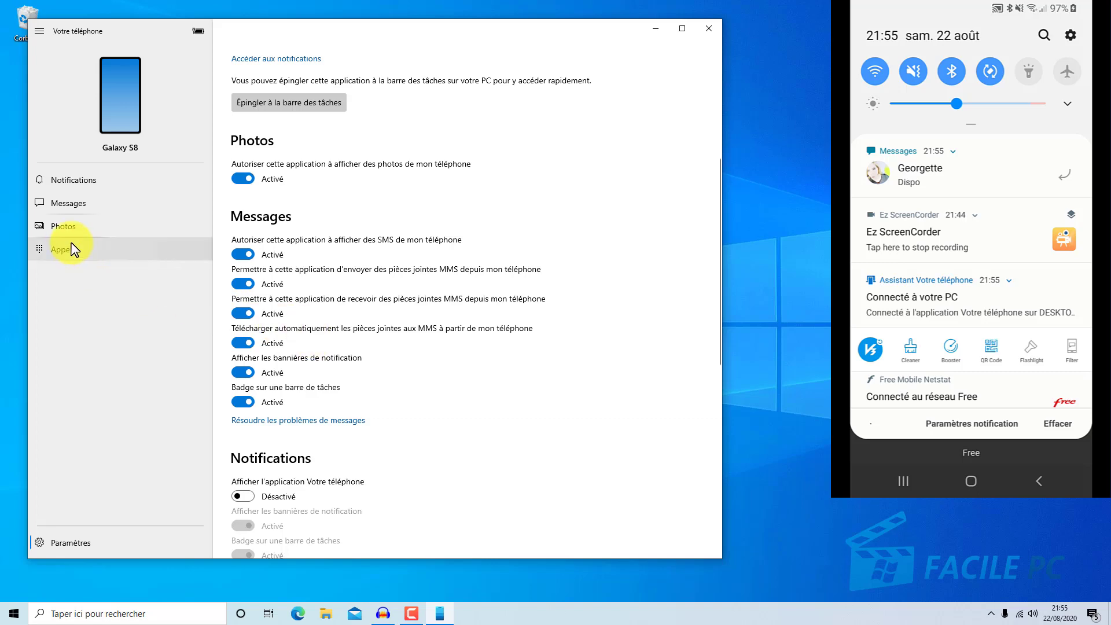
{"action": "scroll", "coordinate": [387, 366], "scroll_direction": "down", "scroll_amount": 5}
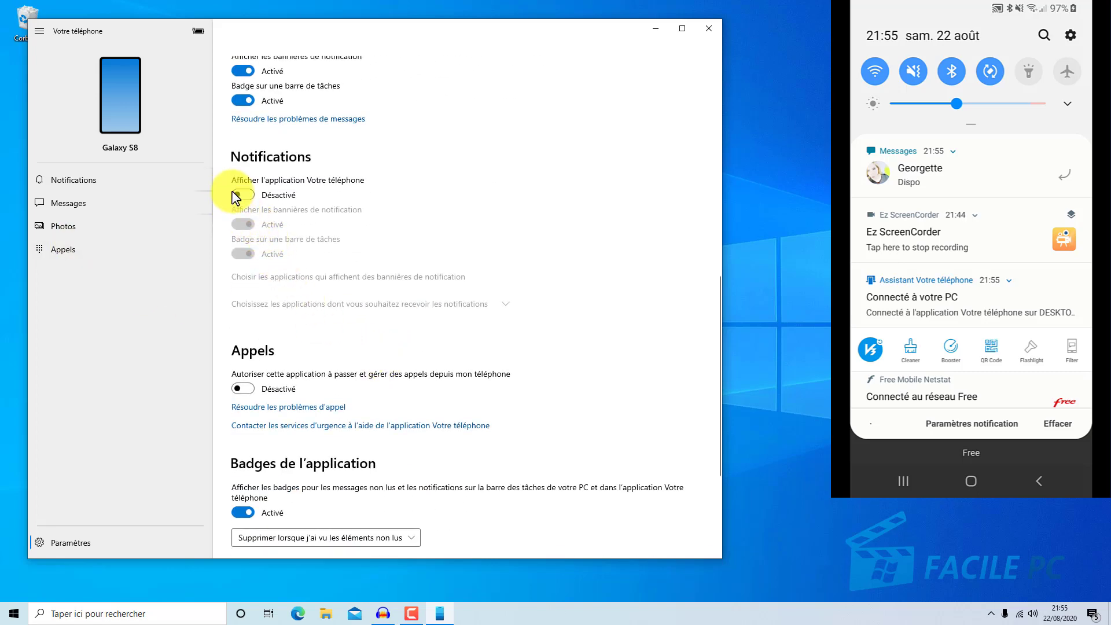
{"action": "left_click", "coordinate": [240, 195]}
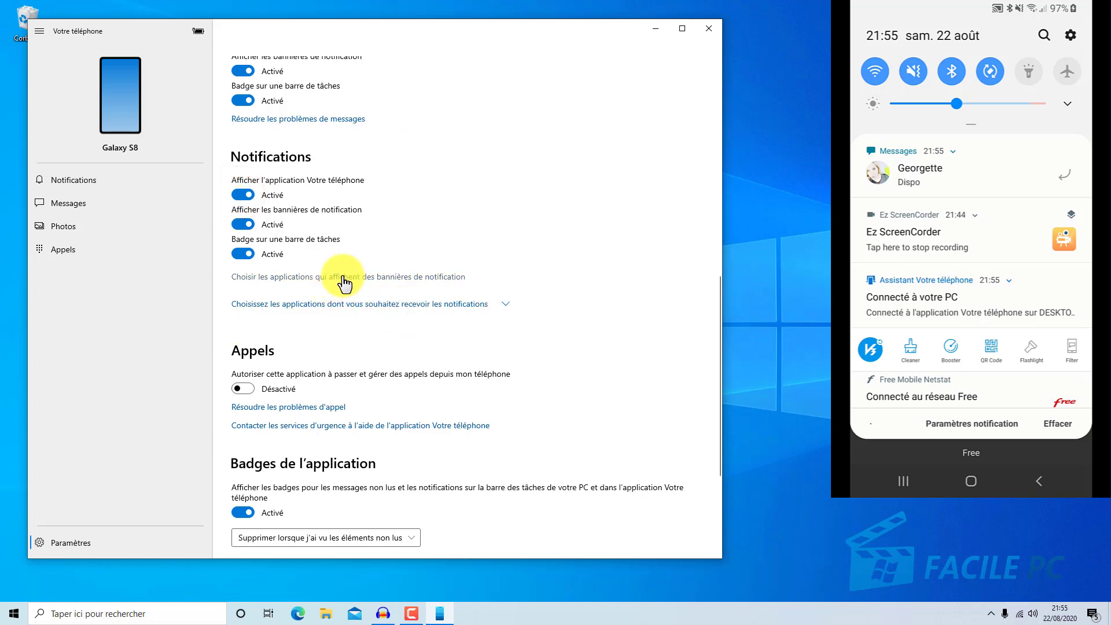
{"action": "left_click", "coordinate": [239, 389]}
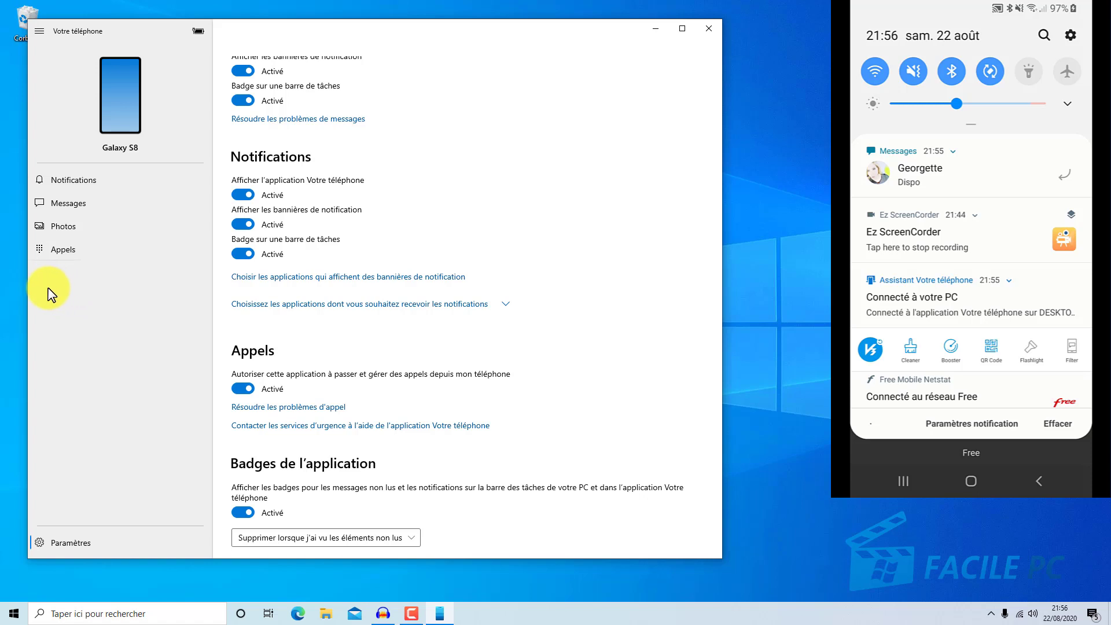
- Open the notification access settings on the phone to authorize syncing, and clear all notifications listed on the PC
{"action": "left_click", "coordinate": [73, 183]}
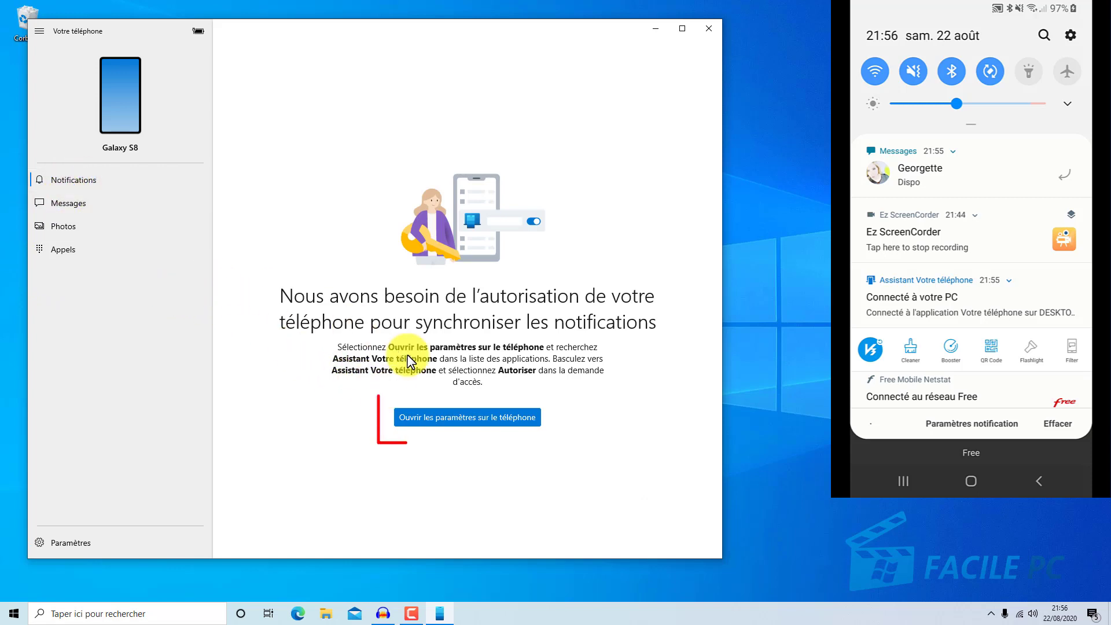
{"action": "left_click", "coordinate": [462, 421]}
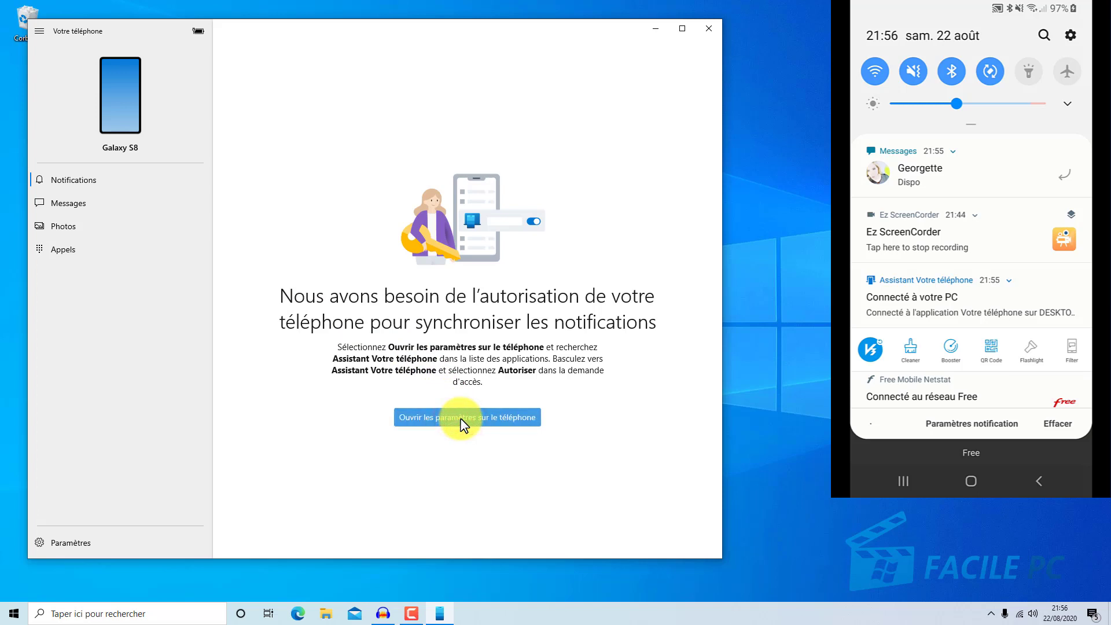
{"action": "left_click", "coordinate": [462, 414]}
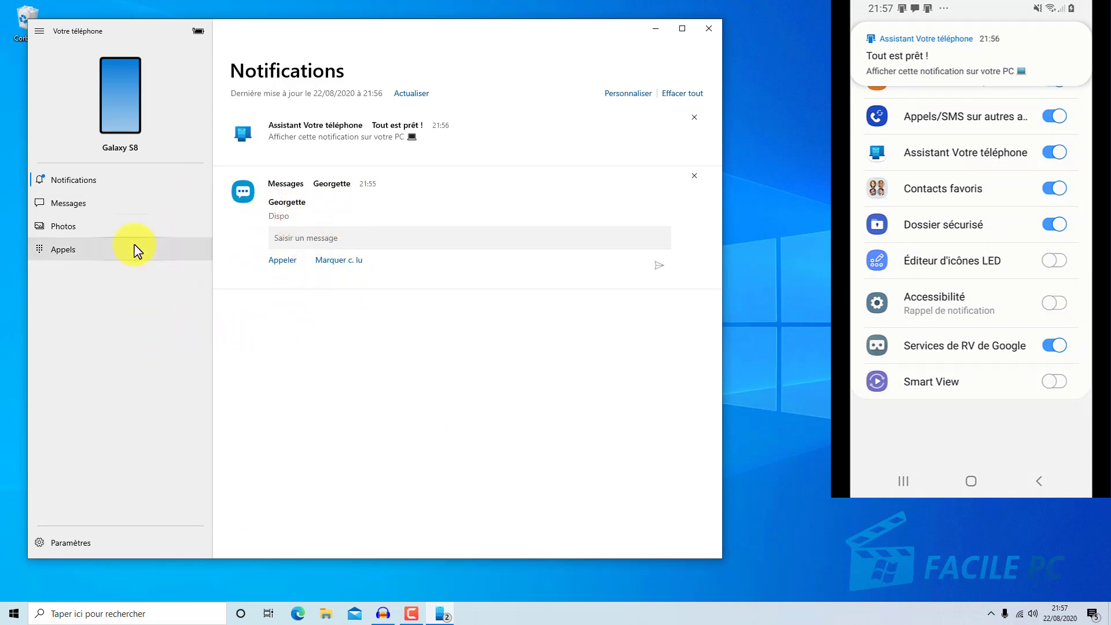
{"action": "left_click", "coordinate": [674, 102]}
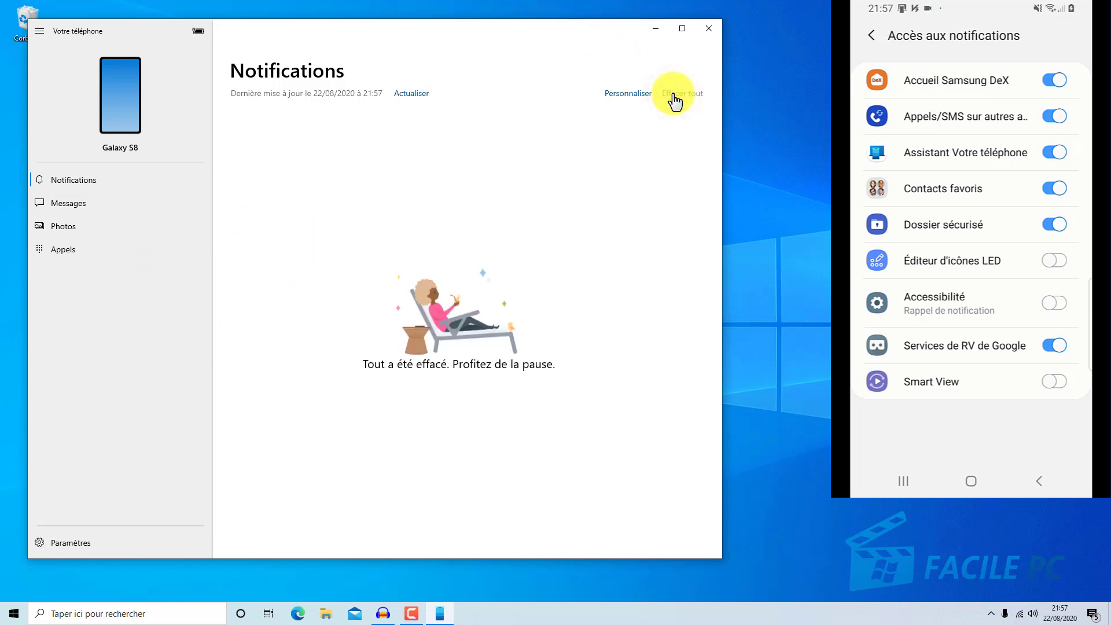
- Send the phone a permission request for accessing its SMS messages
{"action": "left_click", "coordinate": [88, 208]}
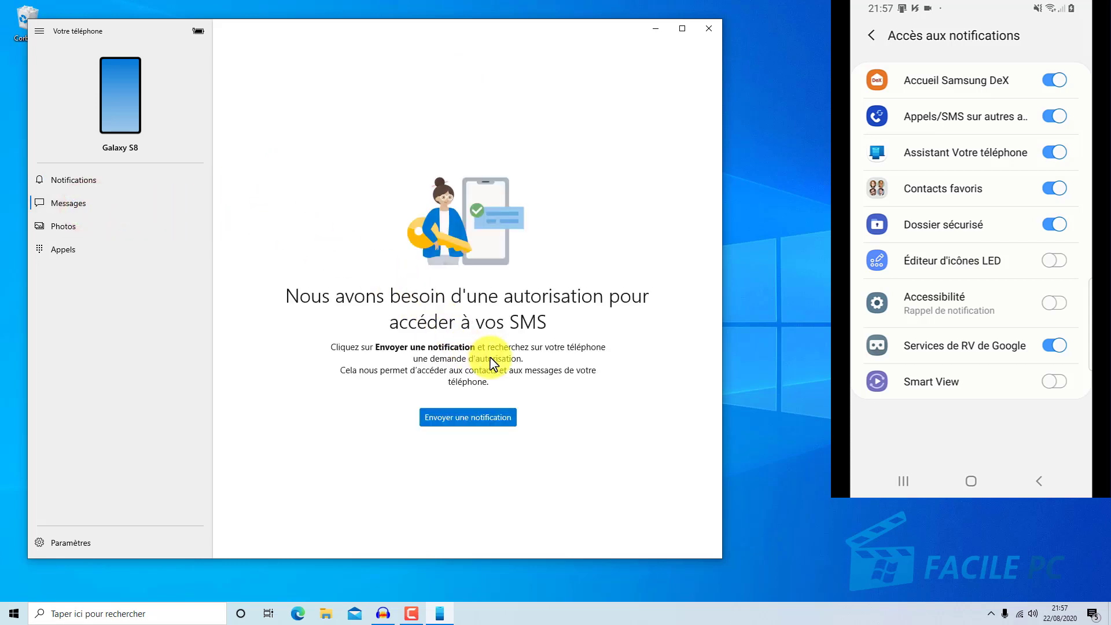
{"action": "left_click", "coordinate": [474, 419]}
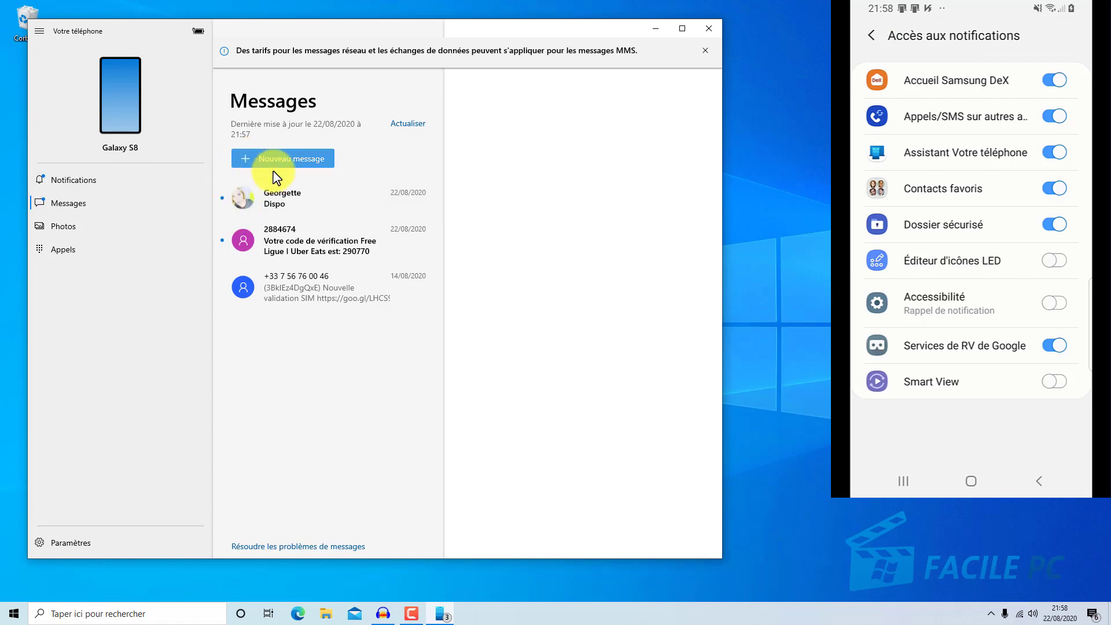
- View the verification-code conversation, and begin a new message by entering the start of the recipient's phone number
{"action": "left_click", "coordinate": [303, 253]}
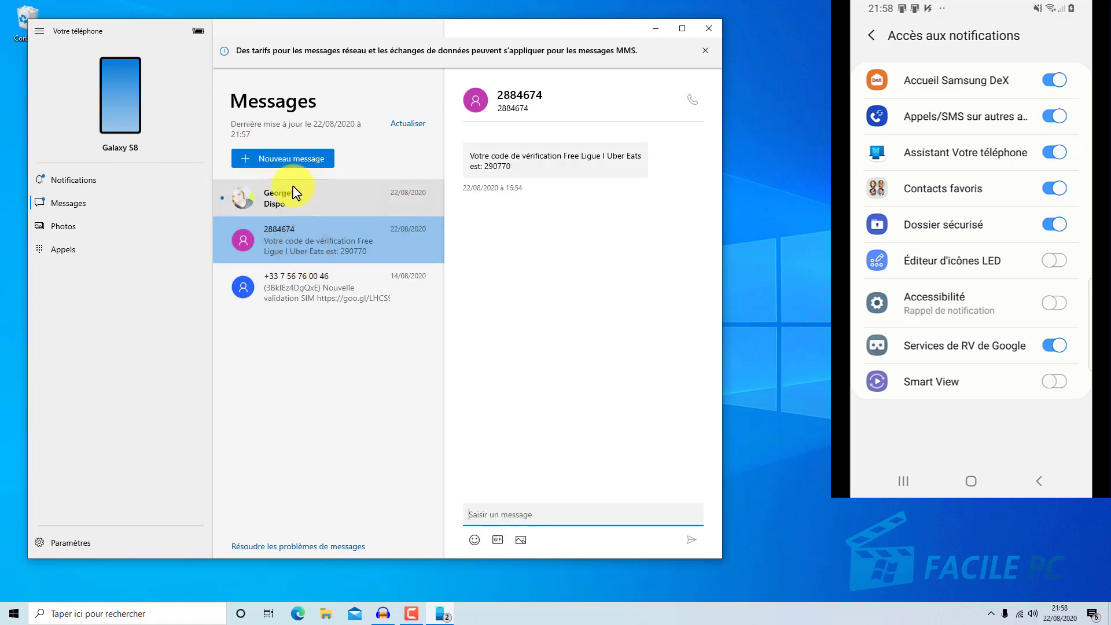
{"action": "left_click", "coordinate": [291, 160]}
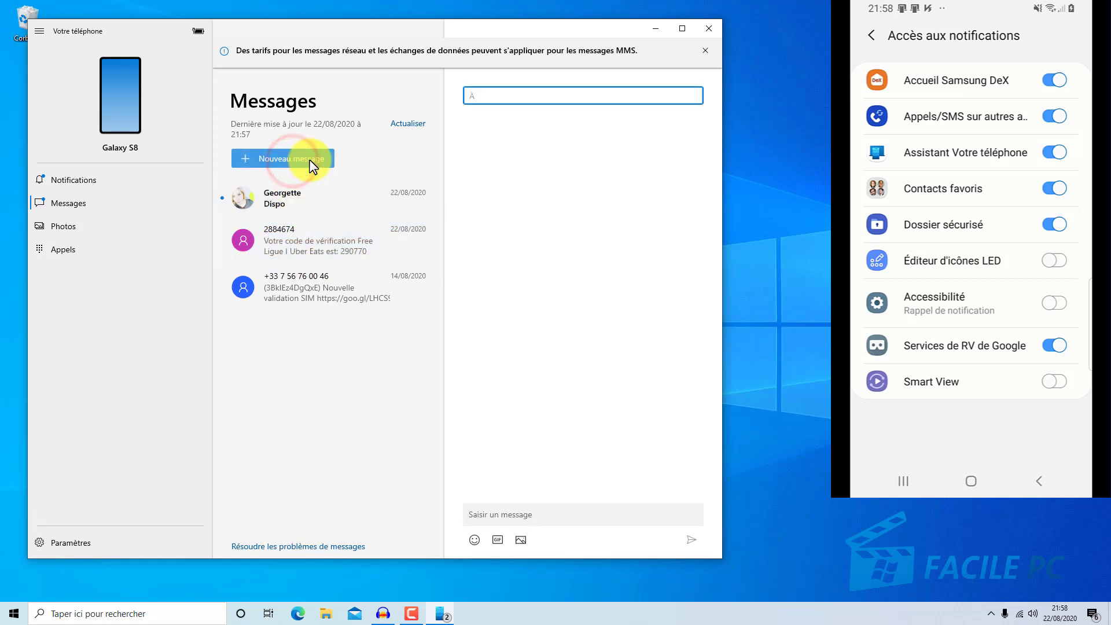
{"action": "type", "text": "06"}
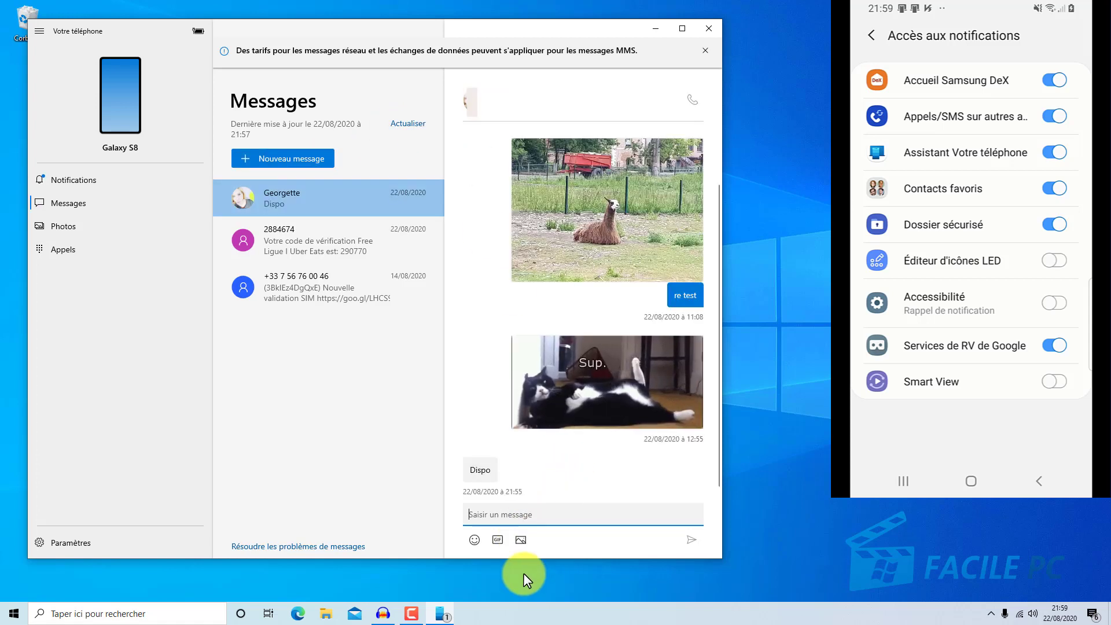
- Send the "Hang in There!" GIF with the text "test" in the most recent contact's conversation
{"action": "left_click", "coordinate": [497, 541]}
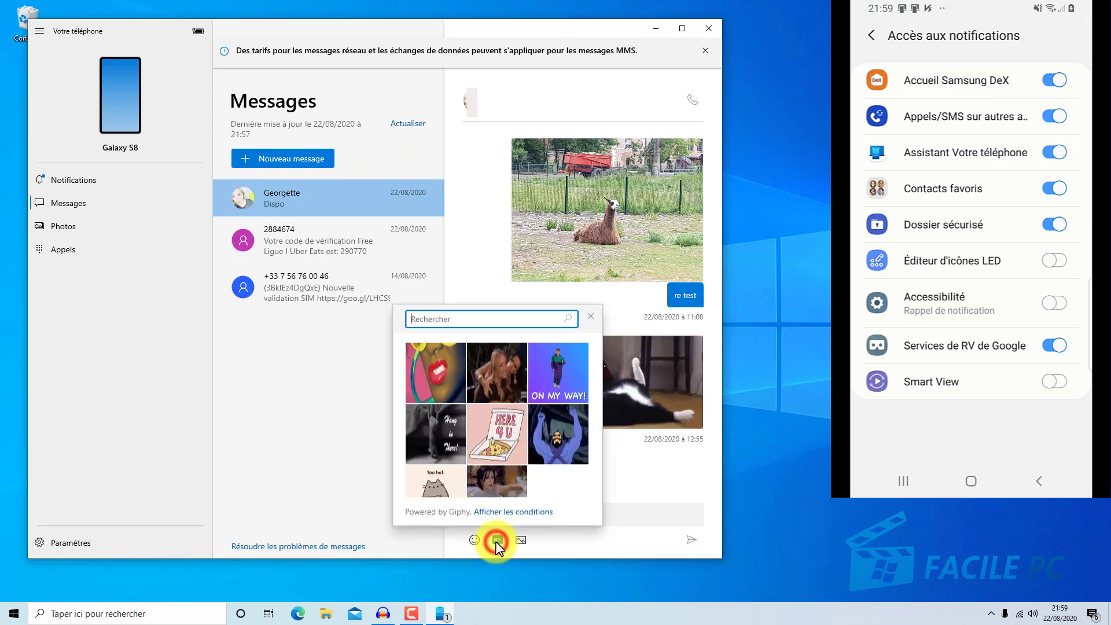
{"action": "left_click", "coordinate": [435, 428]}
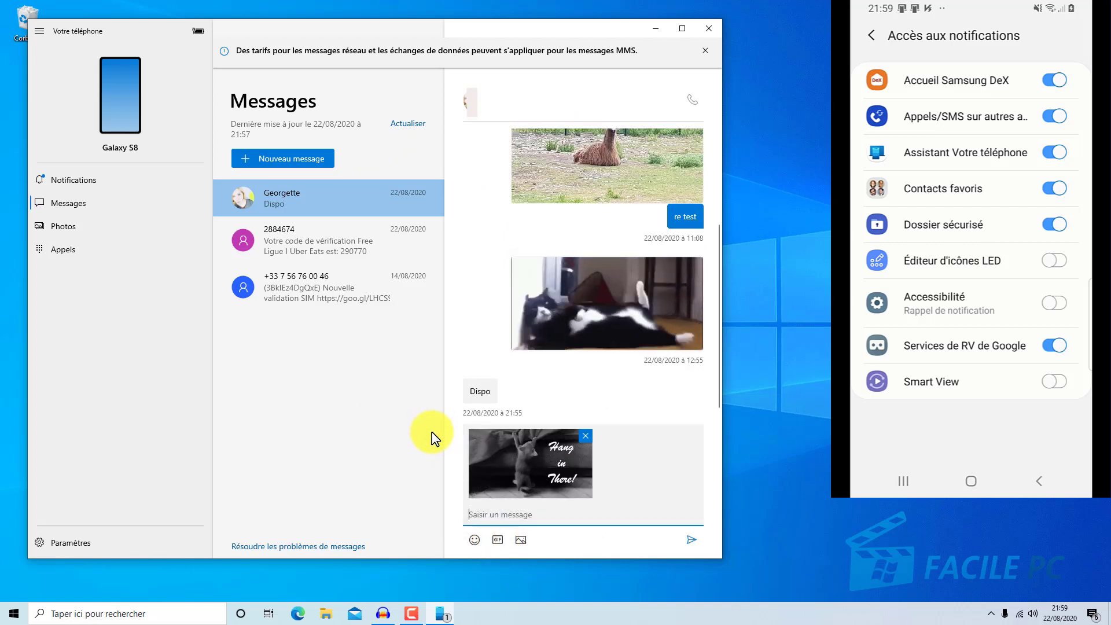
{"action": "left_click", "coordinate": [639, 522]}
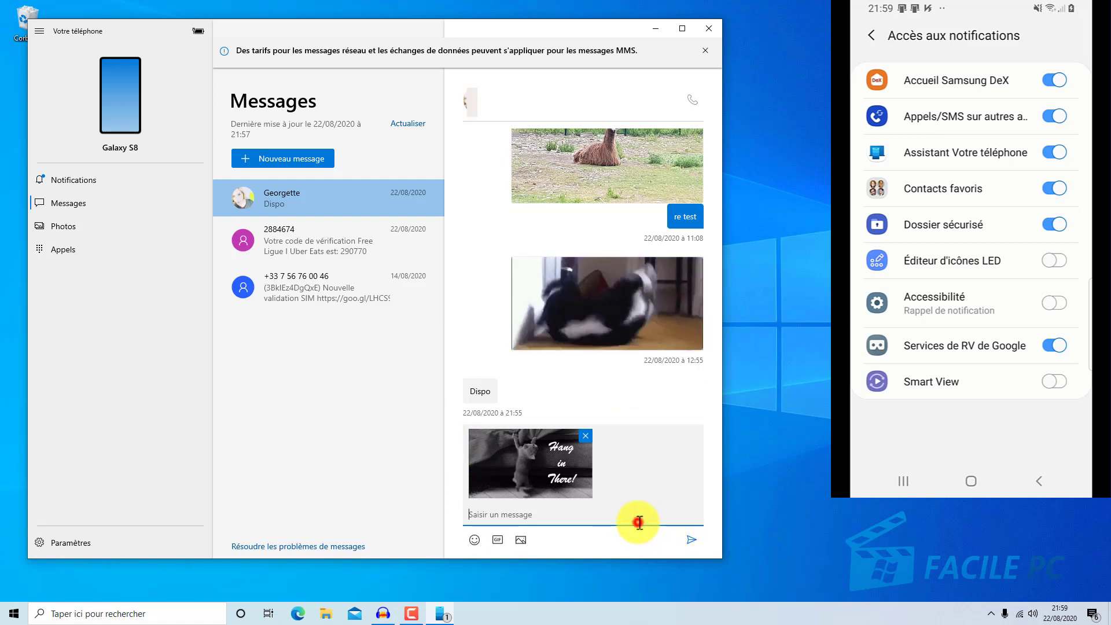
{"action": "type", "text": "test"}
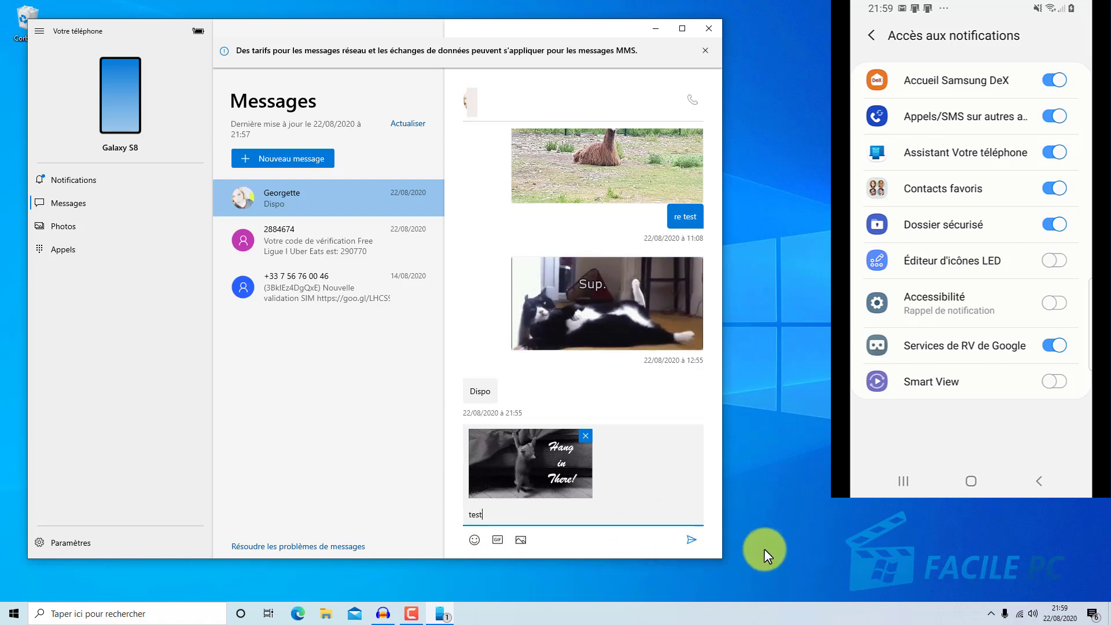
{"action": "left_click", "coordinate": [692, 540]}
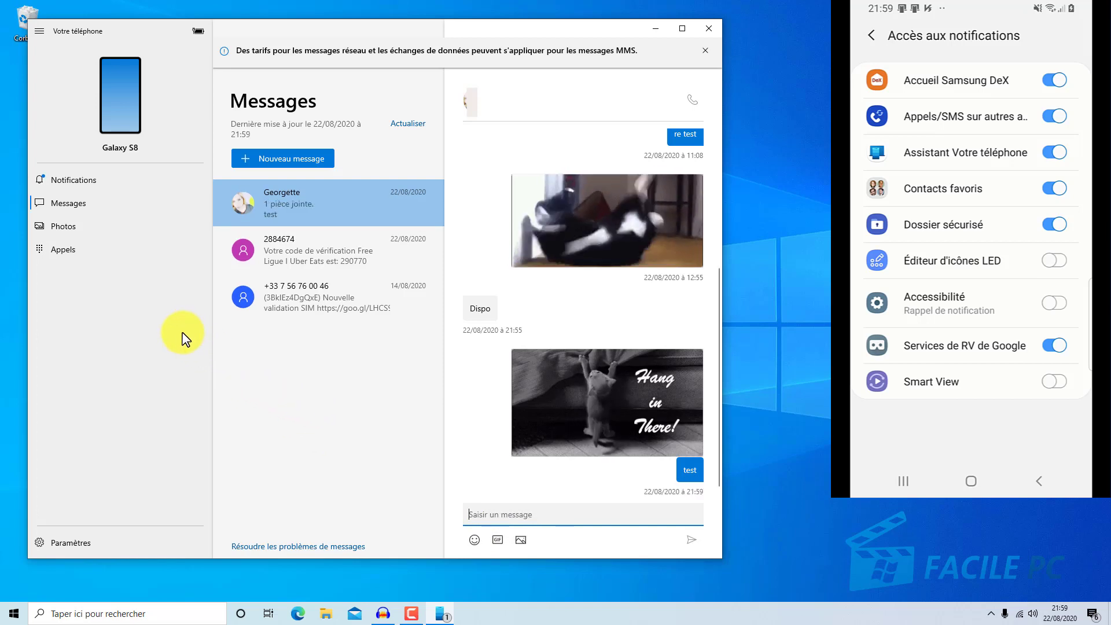
- Send the phone a permission request for its photos, and open the picture of the child facing the black-and-white goat
{"action": "left_click", "coordinate": [71, 227]}
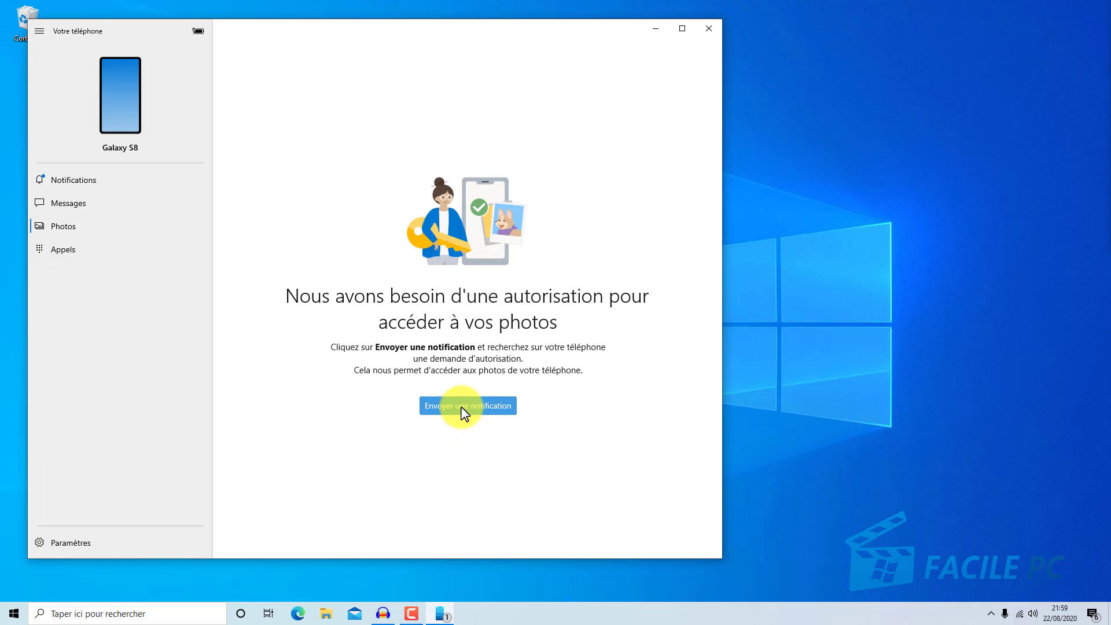
{"action": "left_click", "coordinate": [462, 407]}
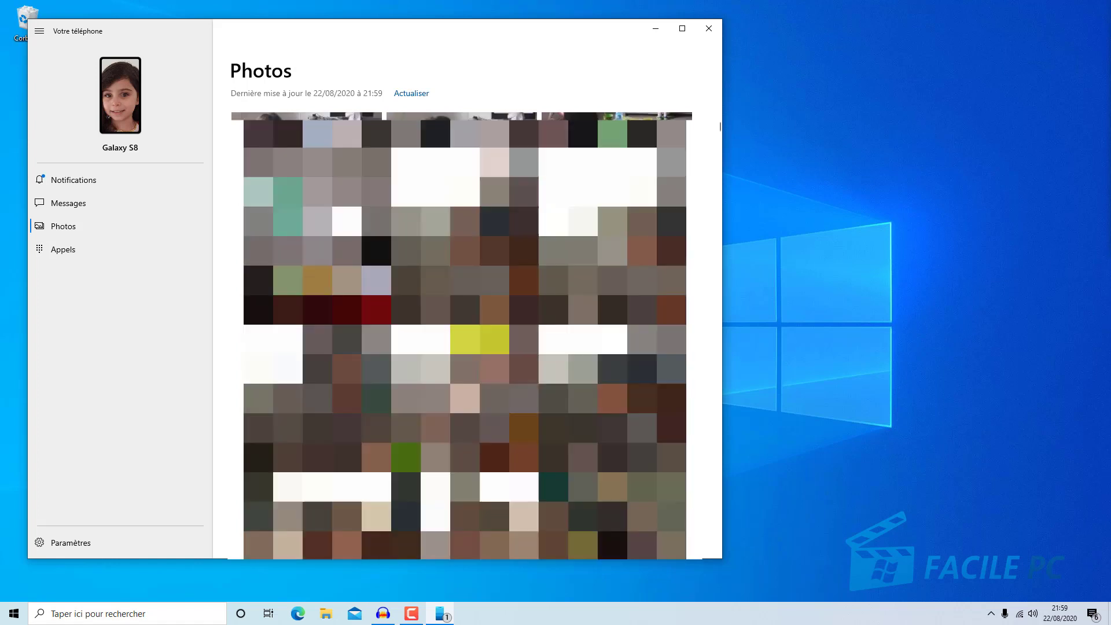
{"action": "scroll", "coordinate": [481, 338], "scroll_direction": "down", "scroll_amount": 5}
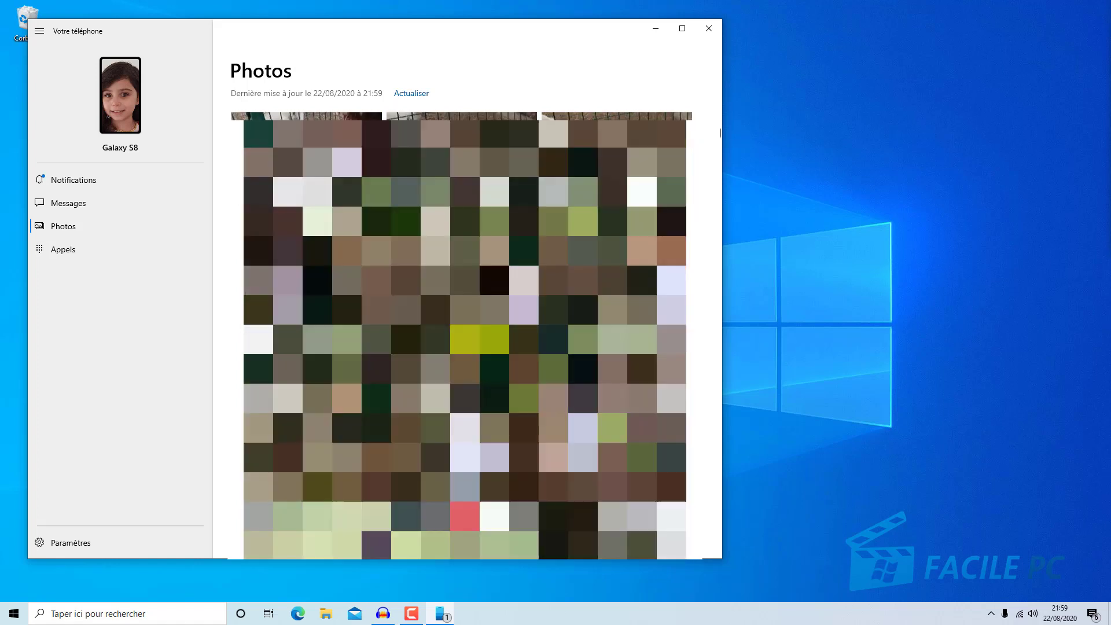
{"action": "scroll", "coordinate": [462, 336], "scroll_direction": "down", "scroll_amount": 2}
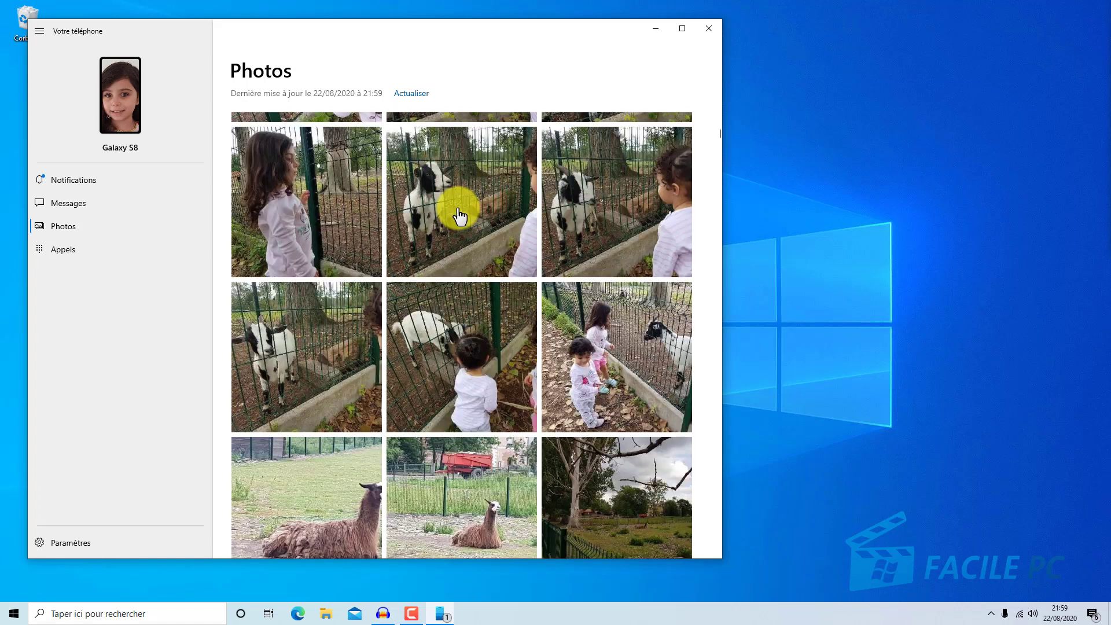
{"action": "left_click", "coordinate": [288, 364]}
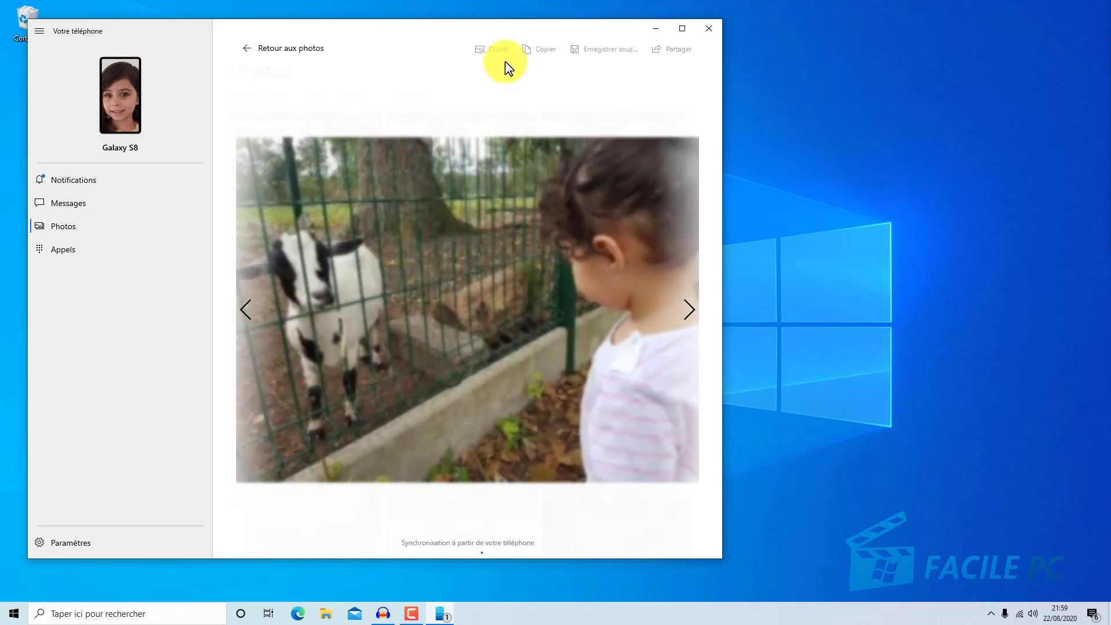
- Save the open photo to Bureau as a JPG named 20200818_115844, and display its sharing options
{"action": "left_click", "coordinate": [596, 50]}
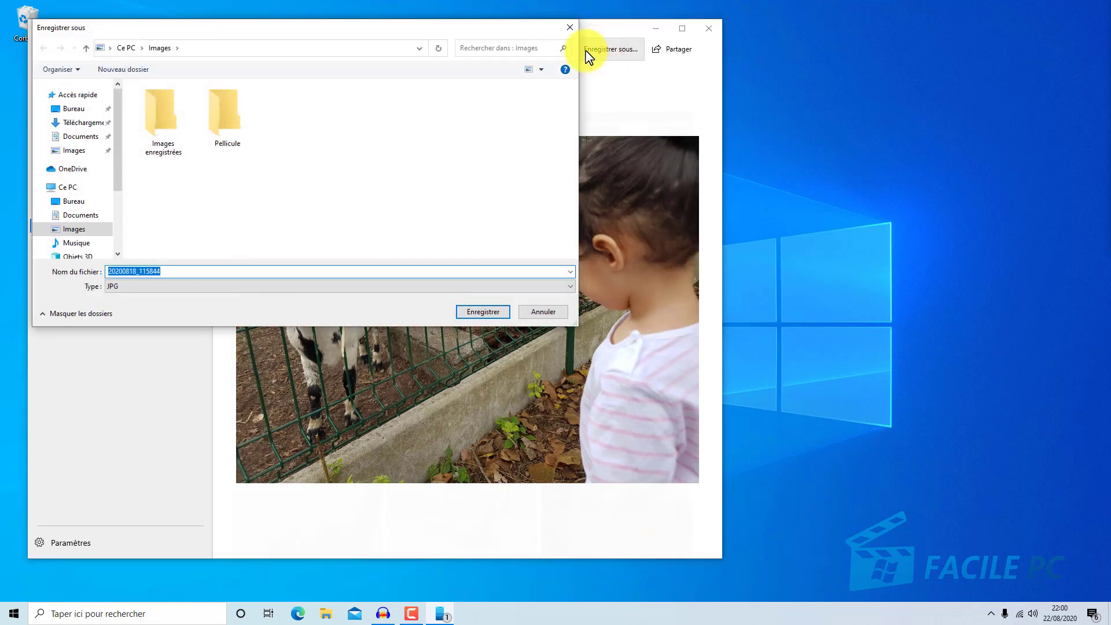
{"action": "left_click", "coordinate": [75, 109]}
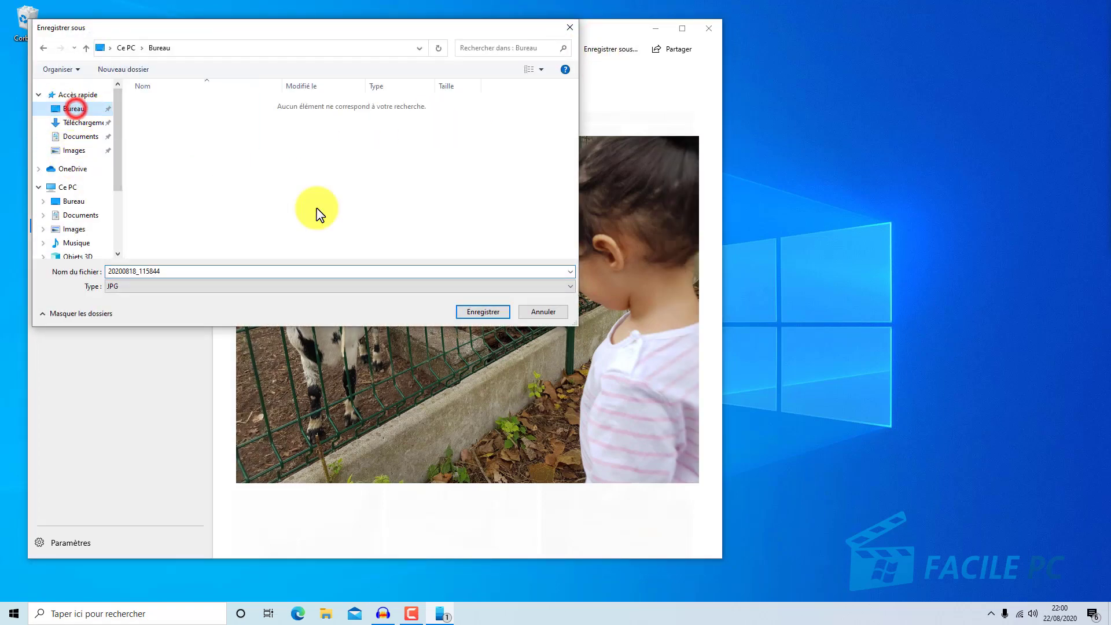
{"action": "left_click", "coordinate": [476, 312]}
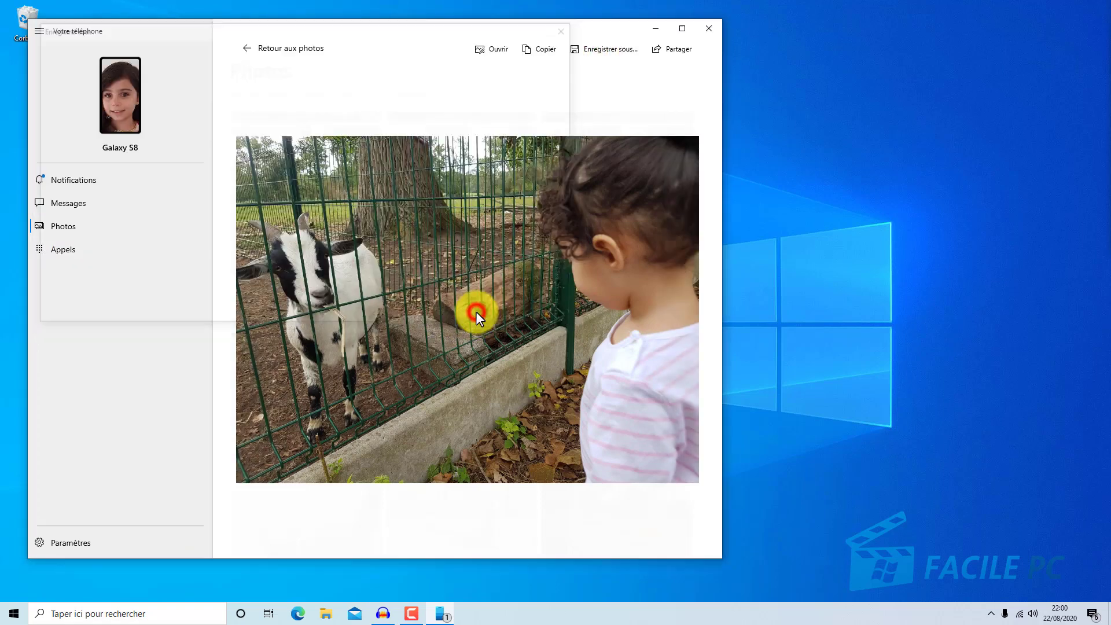
{"action": "left_click", "coordinate": [678, 50]}
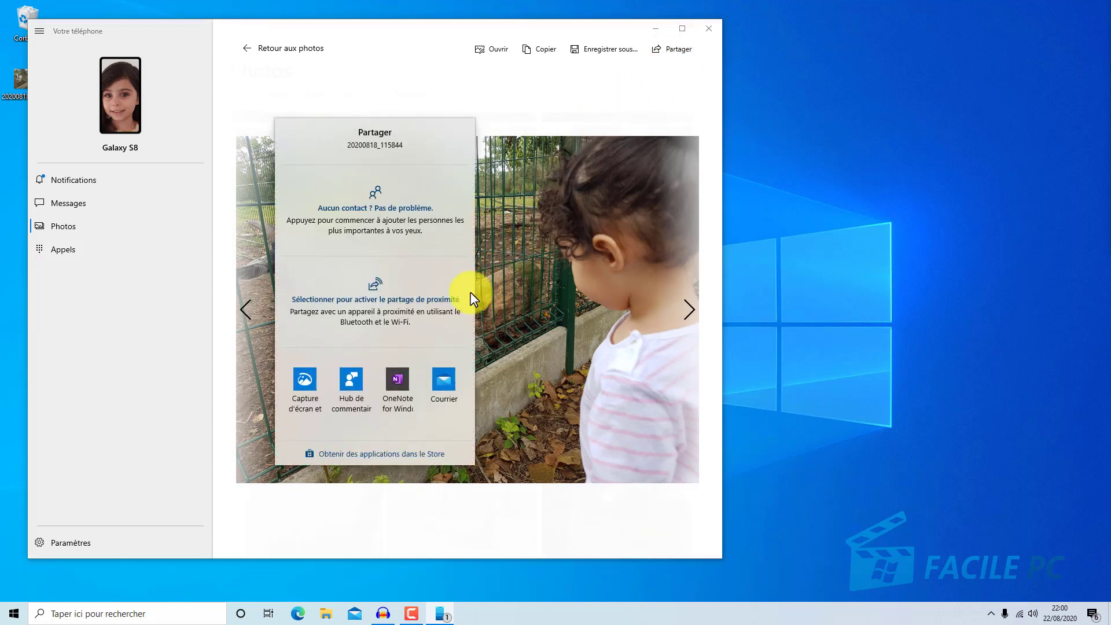
- Send the phone's photo of the child and goat with the text "test" in the most recent contact's conversation
{"action": "left_click", "coordinate": [66, 206]}
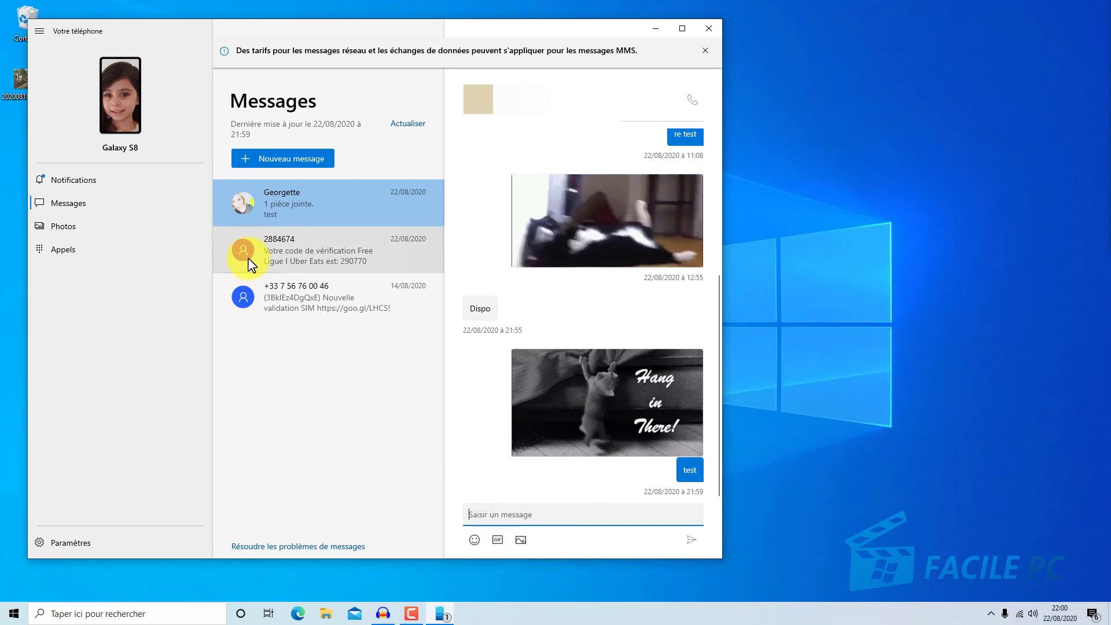
{"action": "left_click", "coordinate": [521, 543]}
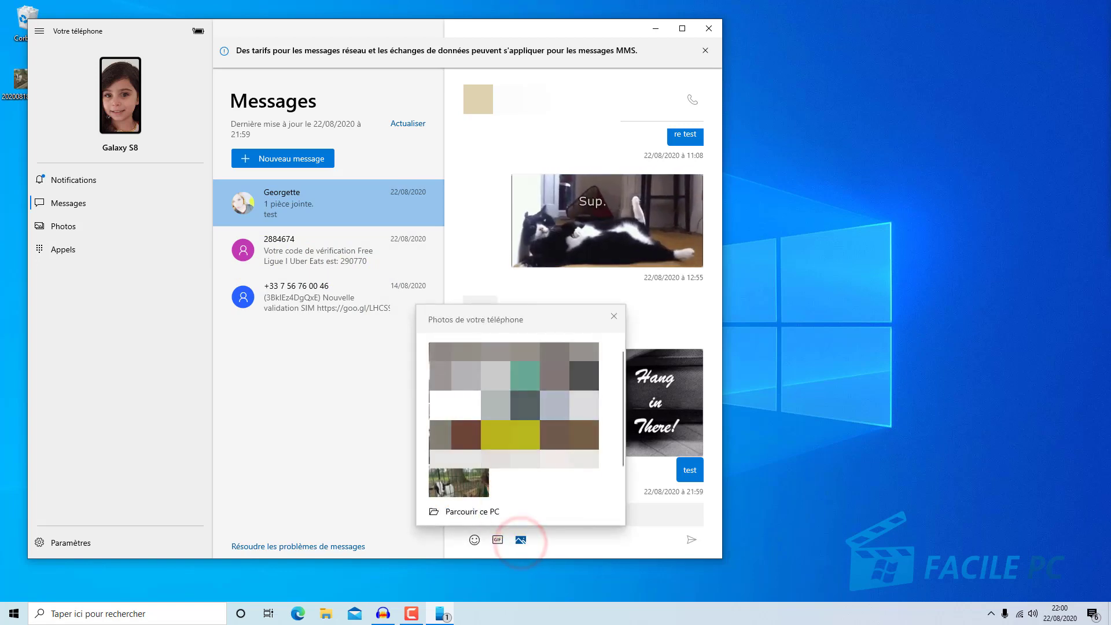
{"action": "left_click", "coordinate": [469, 492]}
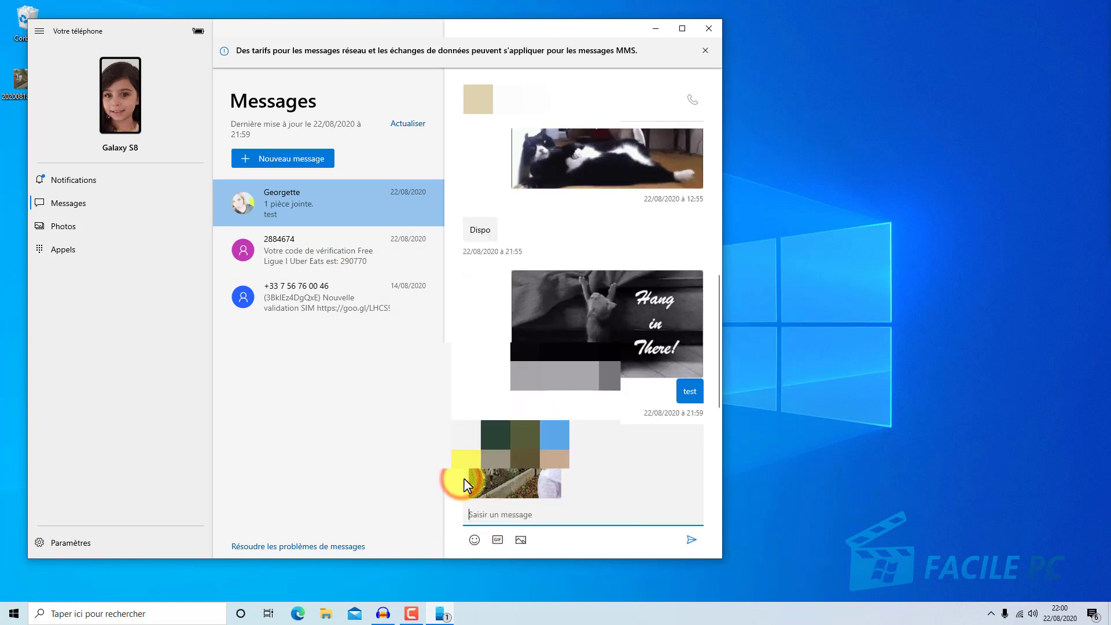
{"action": "left_click", "coordinate": [513, 515]}
{"action": "type", "text": "test"}
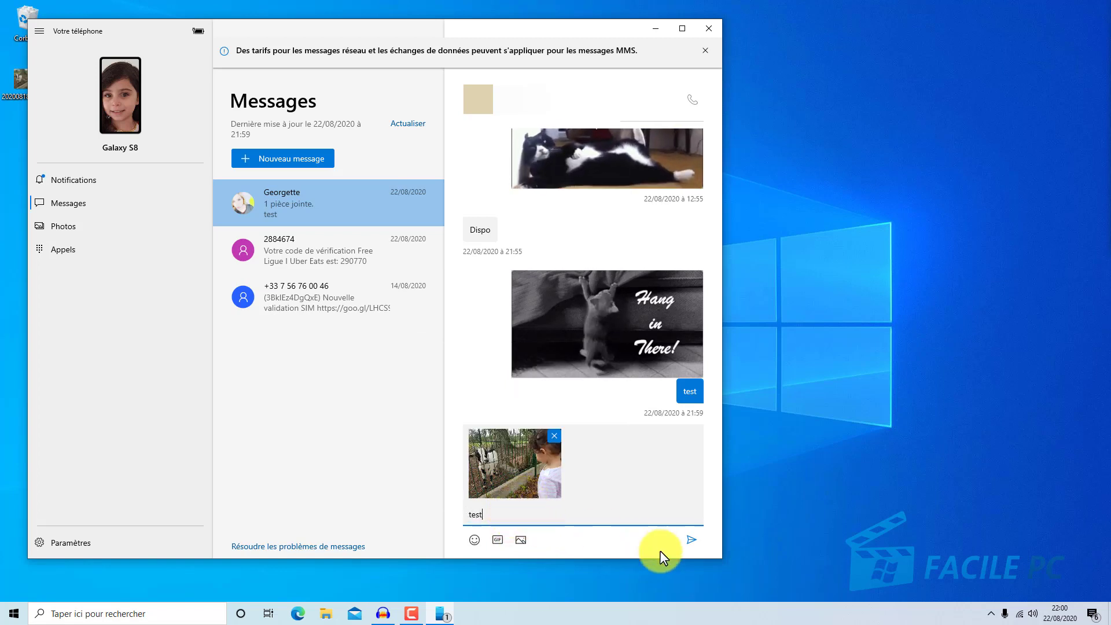
{"action": "left_click", "coordinate": [692, 540]}
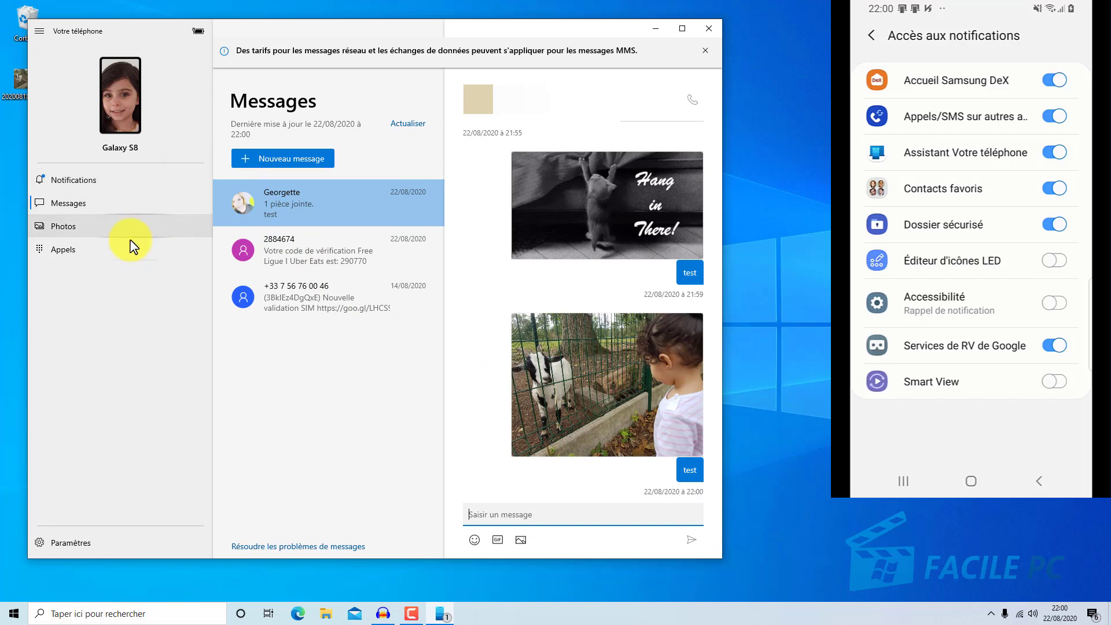
- Set up Appels by authorizing Bluetooth pairing with the Galaxy S8 using the pairing PIN, and close the pairing dialog
{"action": "left_click", "coordinate": [63, 250]}
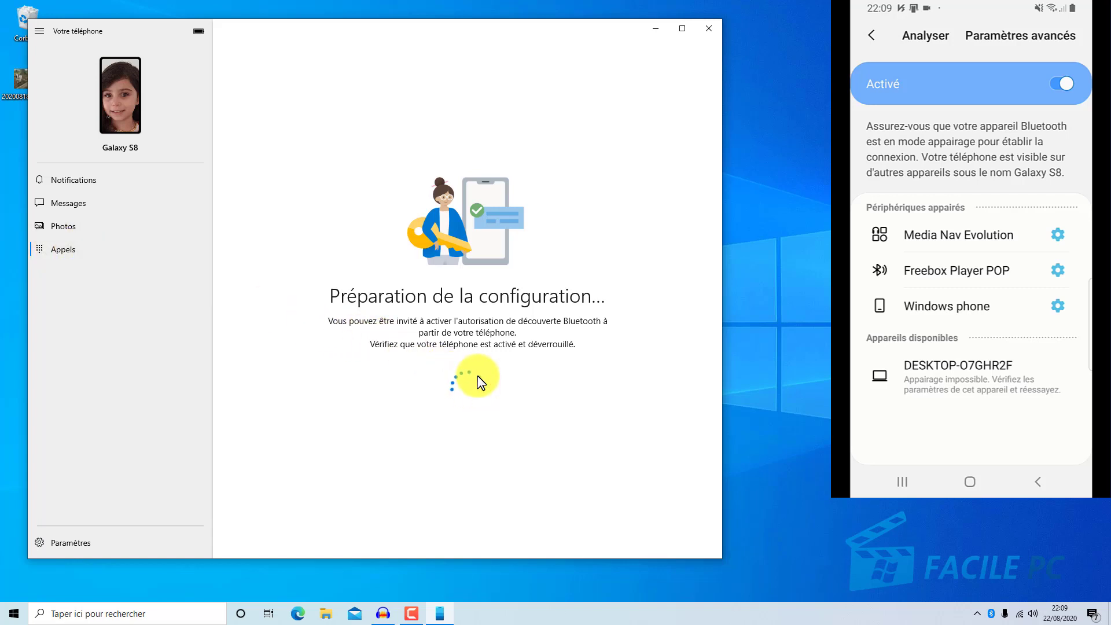
{"action": "left_click", "coordinate": [356, 296]}
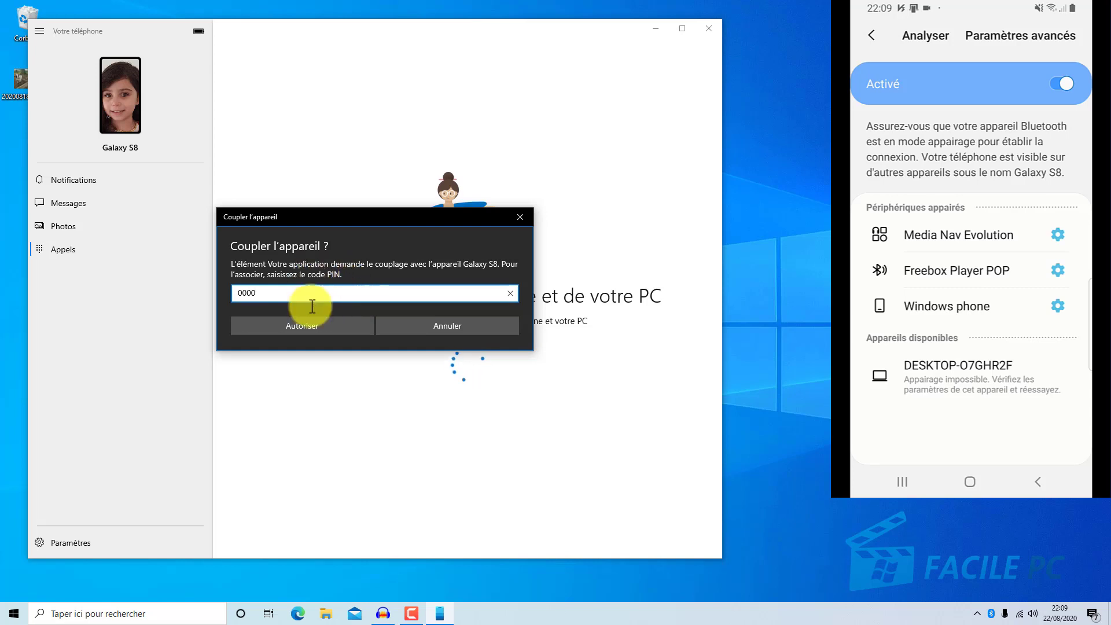
{"action": "left_click", "coordinate": [311, 327]}
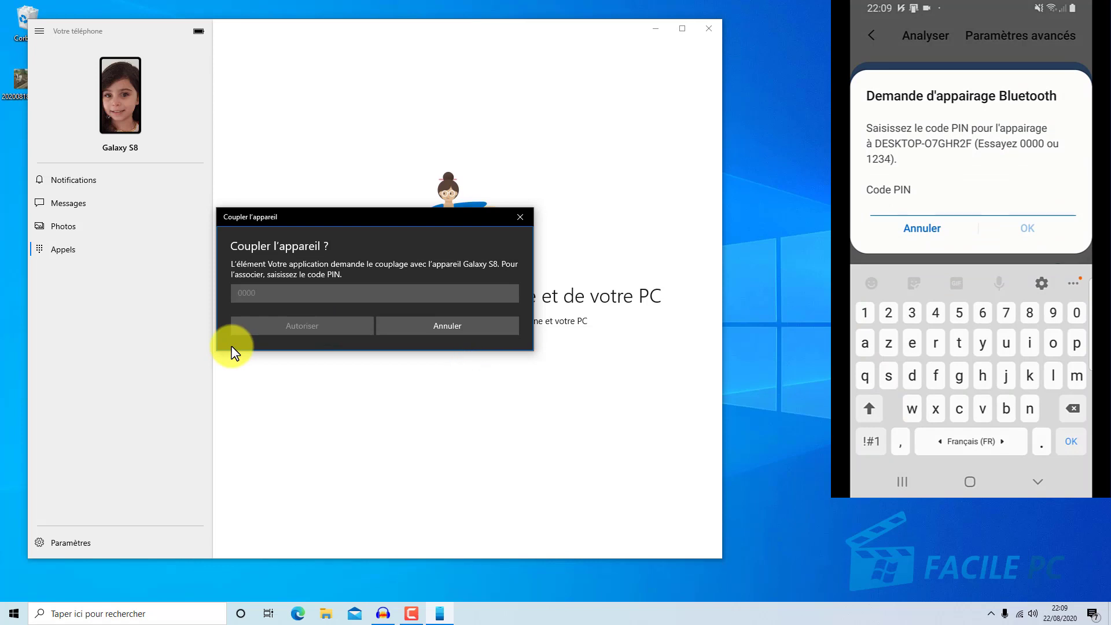
{"action": "type", "text": "0"}
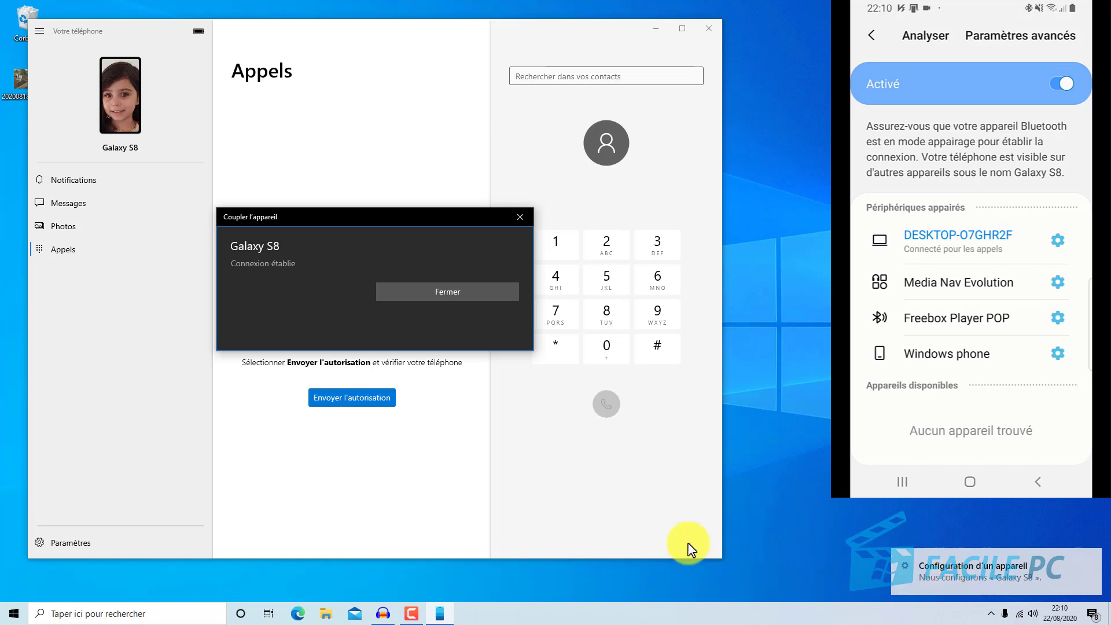
{"action": "left_click", "coordinate": [426, 291]}
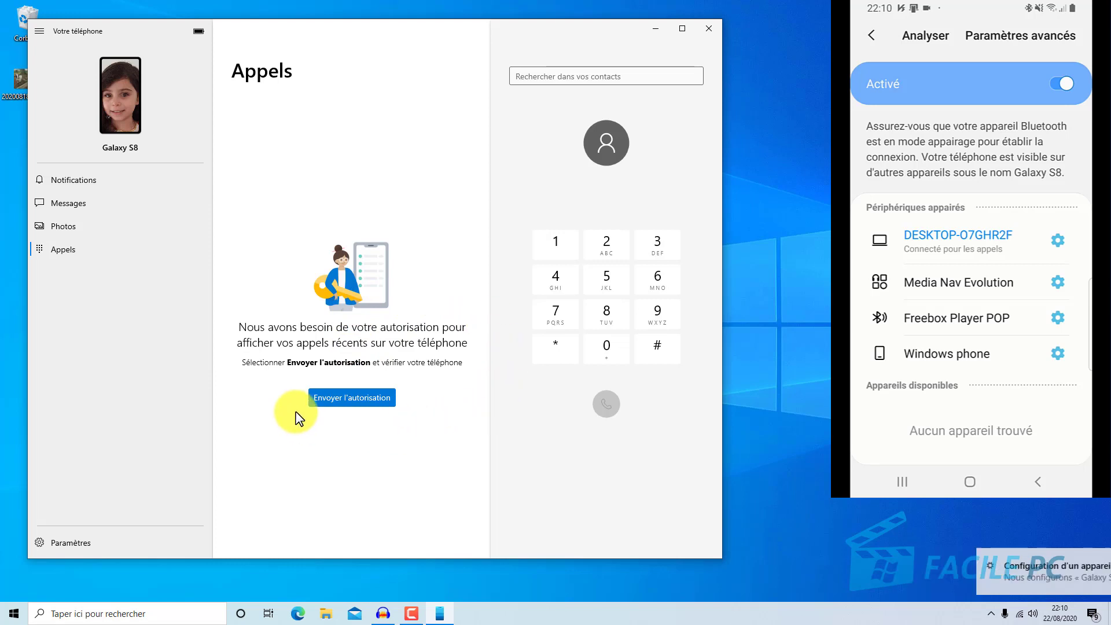
- Send the phone a permission request for its recent calls, and place a call to the contact's phone number, hanging up from the PC
{"action": "left_click", "coordinate": [340, 398]}
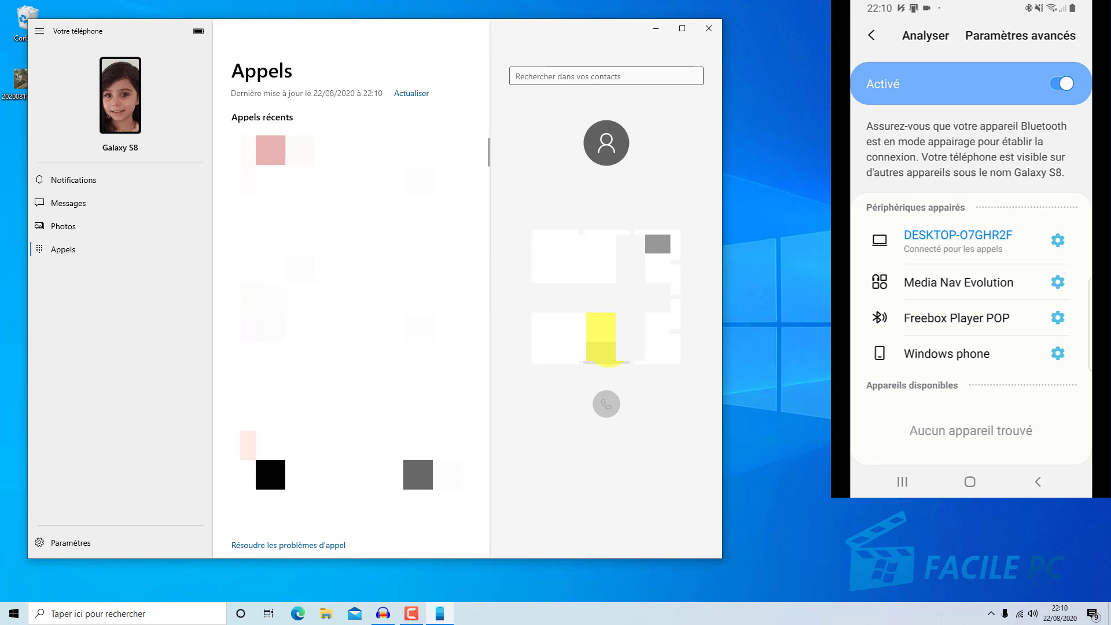
{"action": "left_click", "coordinate": [601, 347]}
{"action": "left_click", "coordinate": [657, 244]}
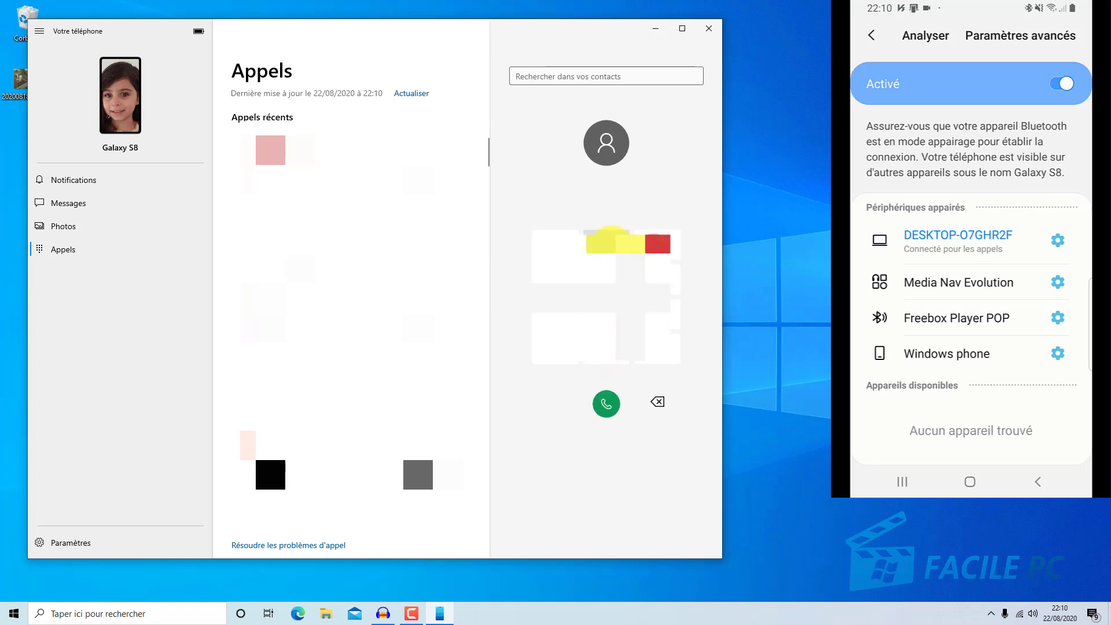
{"action": "left_click", "coordinate": [550, 313]}
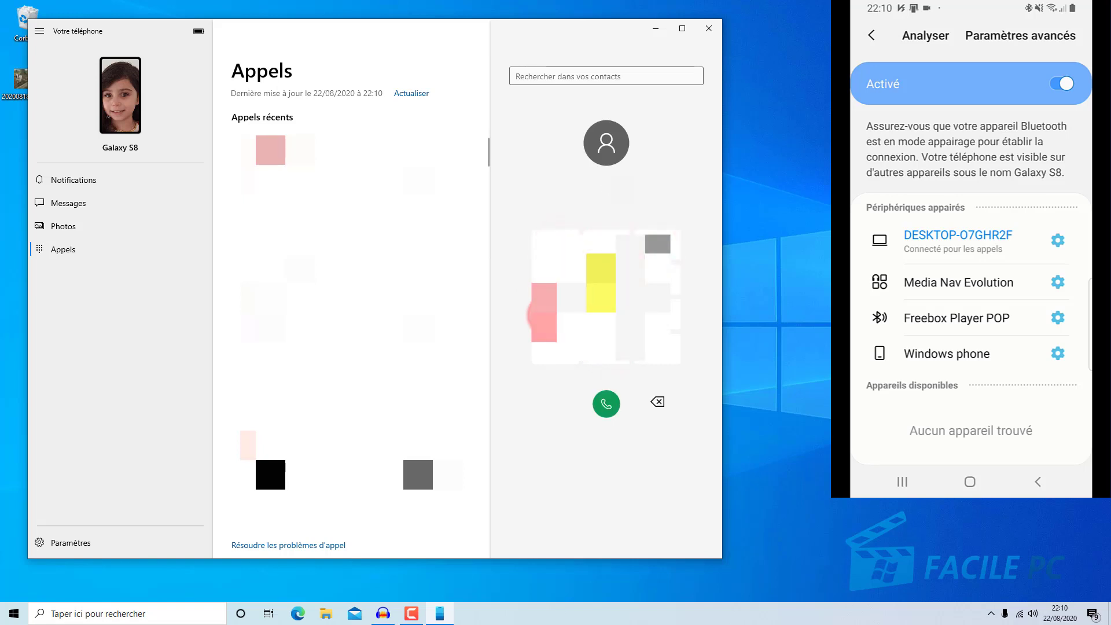
{"action": "left_click", "coordinate": [600, 279]}
{"action": "left_click", "coordinate": [600, 243]}
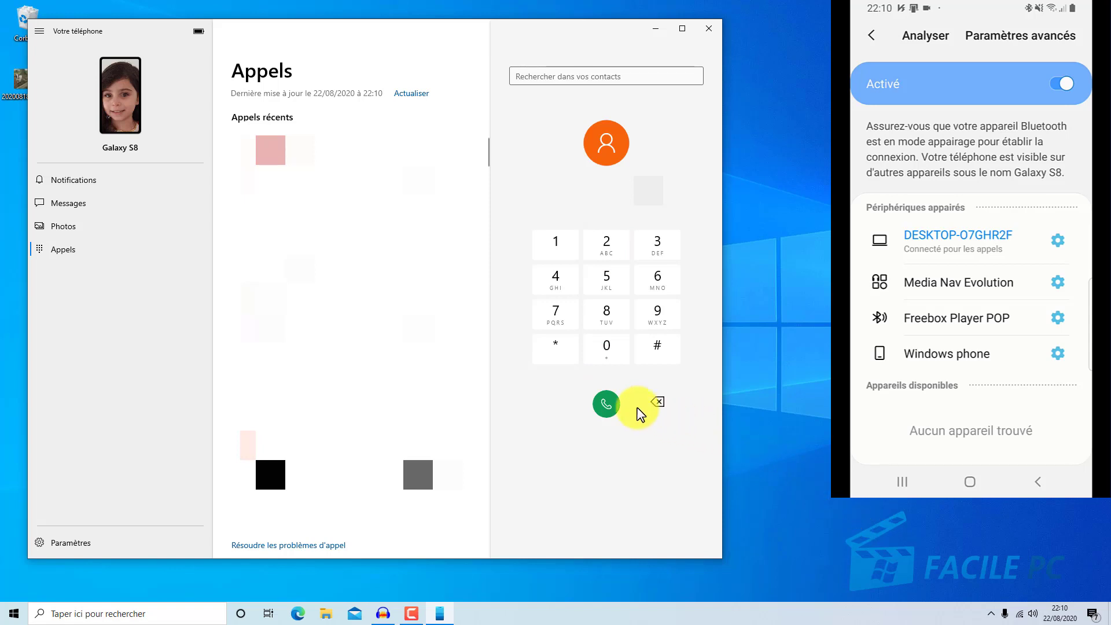
{"action": "left_click", "coordinate": [607, 404]}
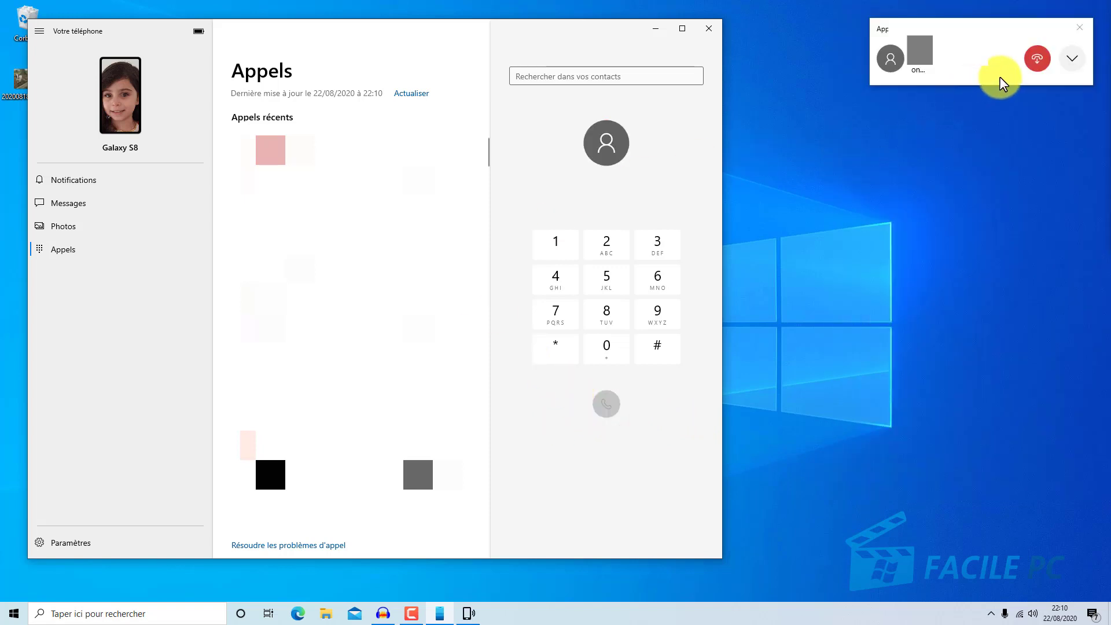
{"action": "left_click", "coordinate": [1038, 60]}
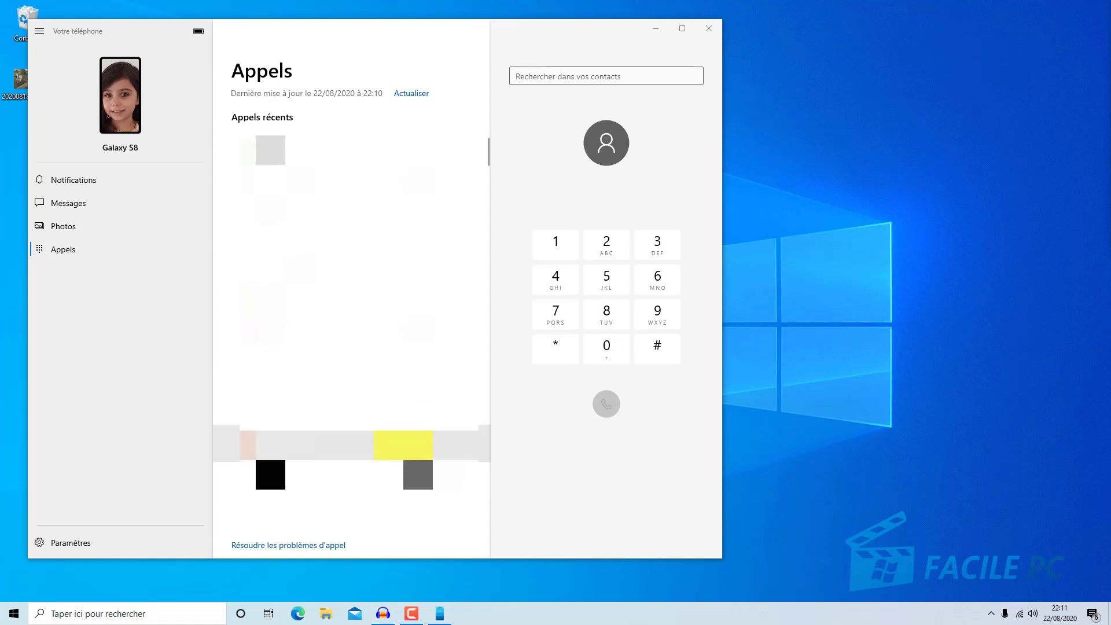
- Switch to Microsoft Edge, open the But Football Club site, and share the page's link to the phone through Votre téléphone
{"action": "left_click", "coordinate": [300, 614]}
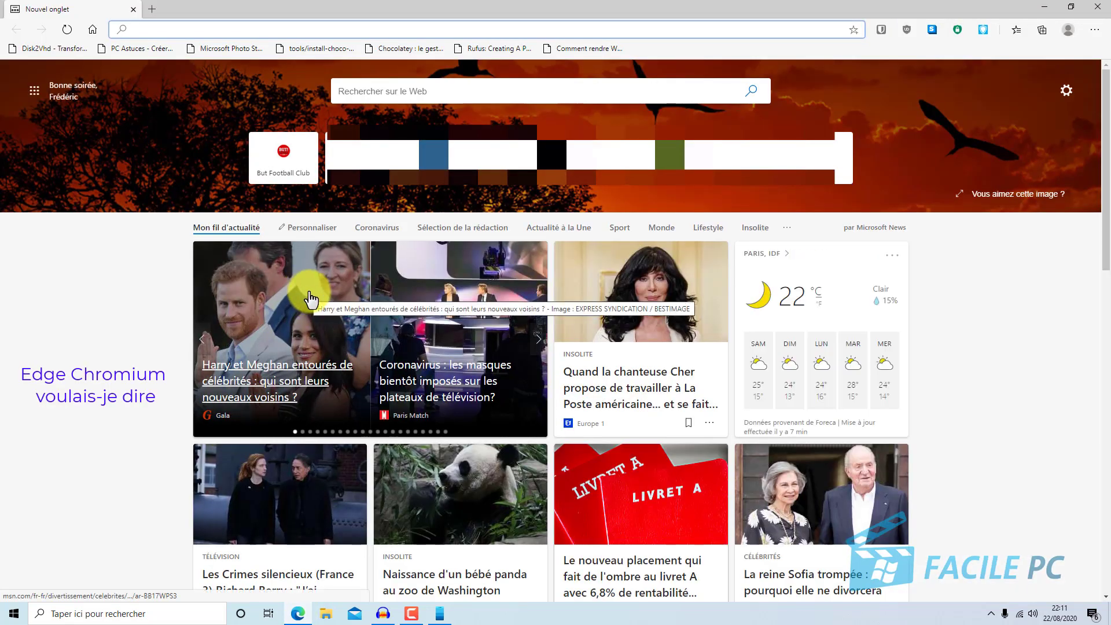
{"action": "left_click", "coordinate": [286, 171]}
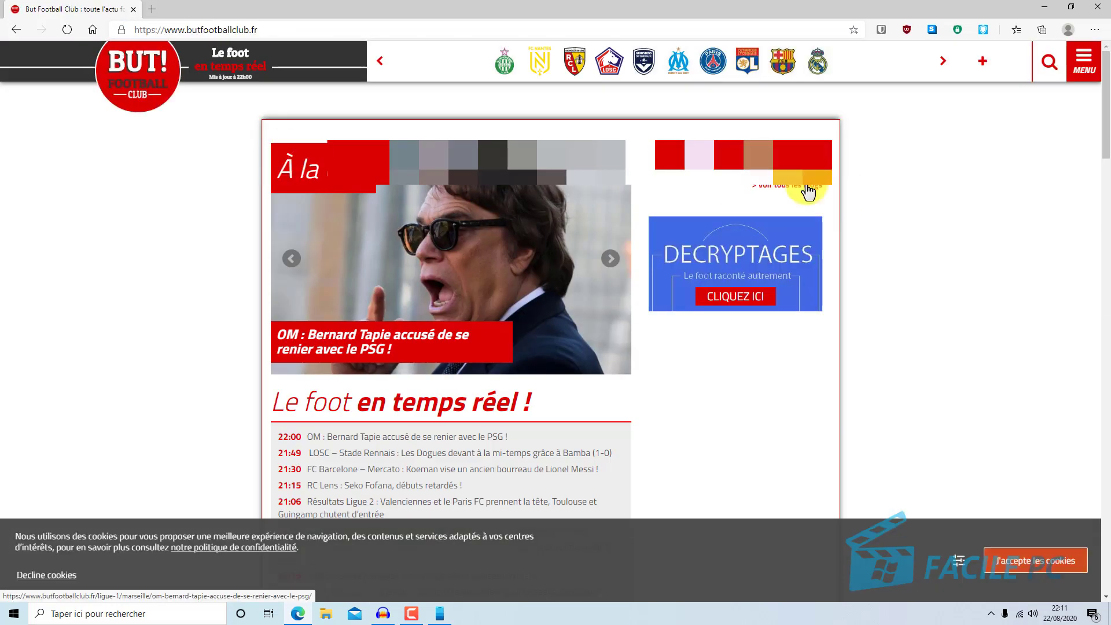
{"action": "left_click", "coordinate": [1096, 30]}
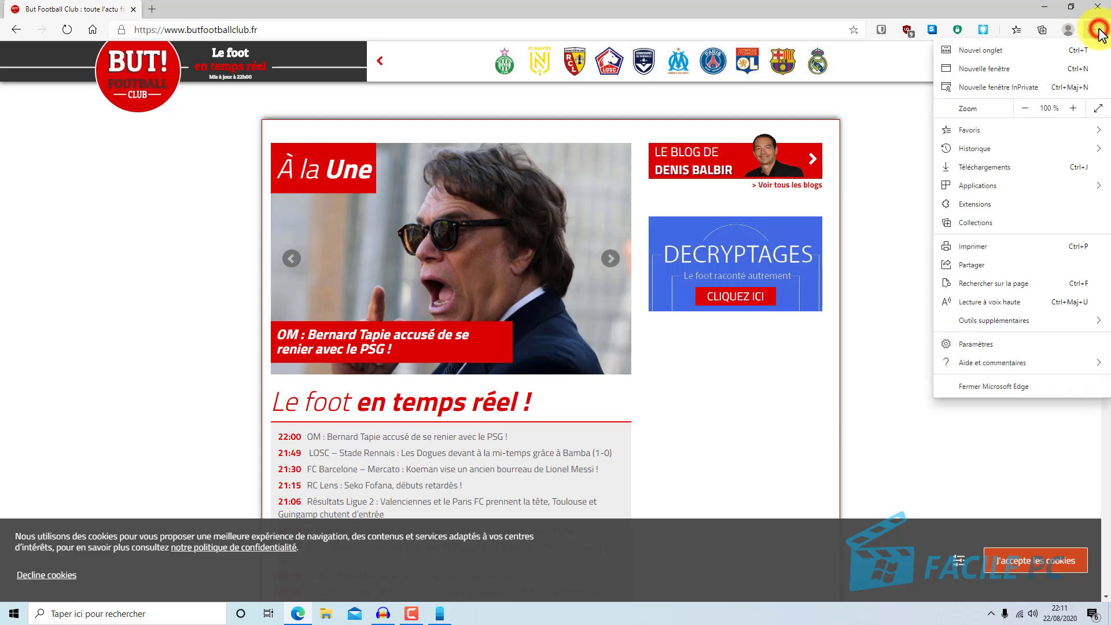
{"action": "left_click", "coordinate": [1048, 265]}
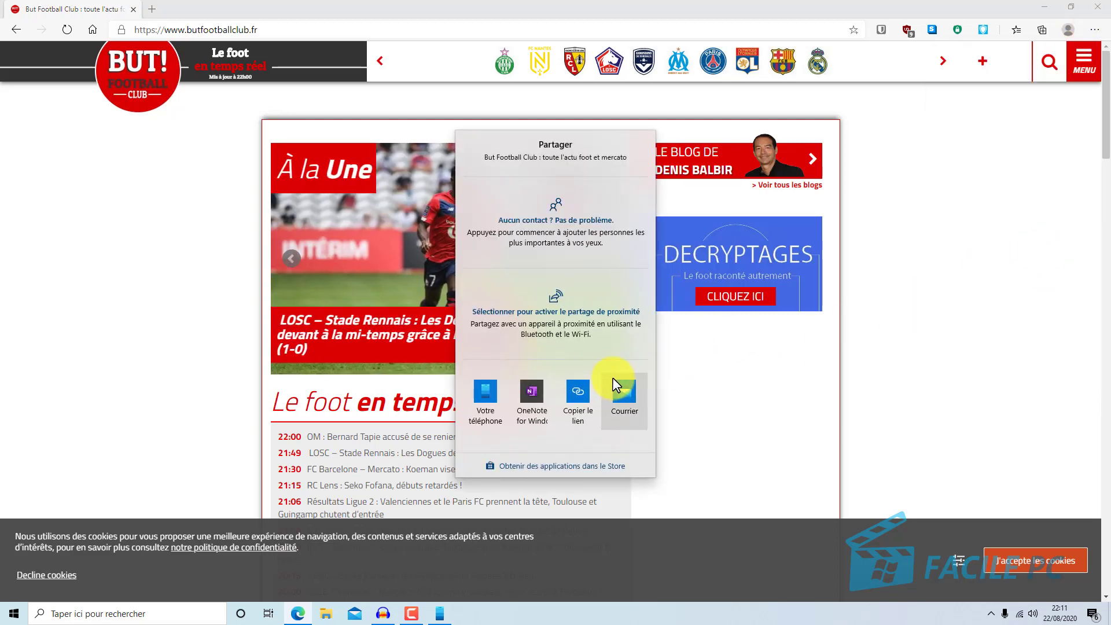
{"action": "left_click", "coordinate": [484, 396]}
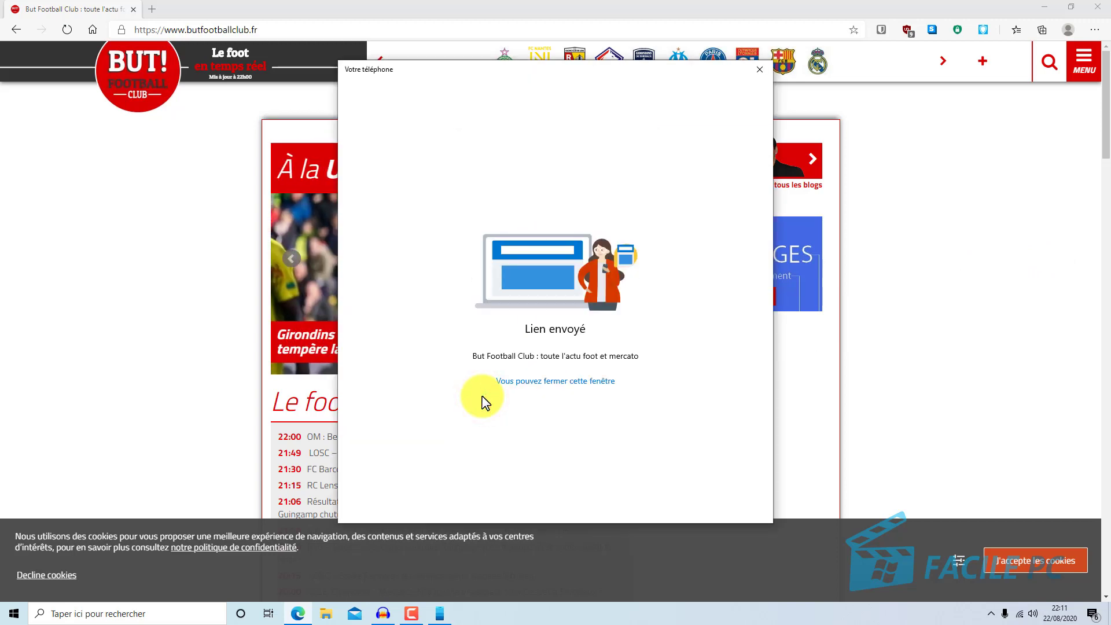